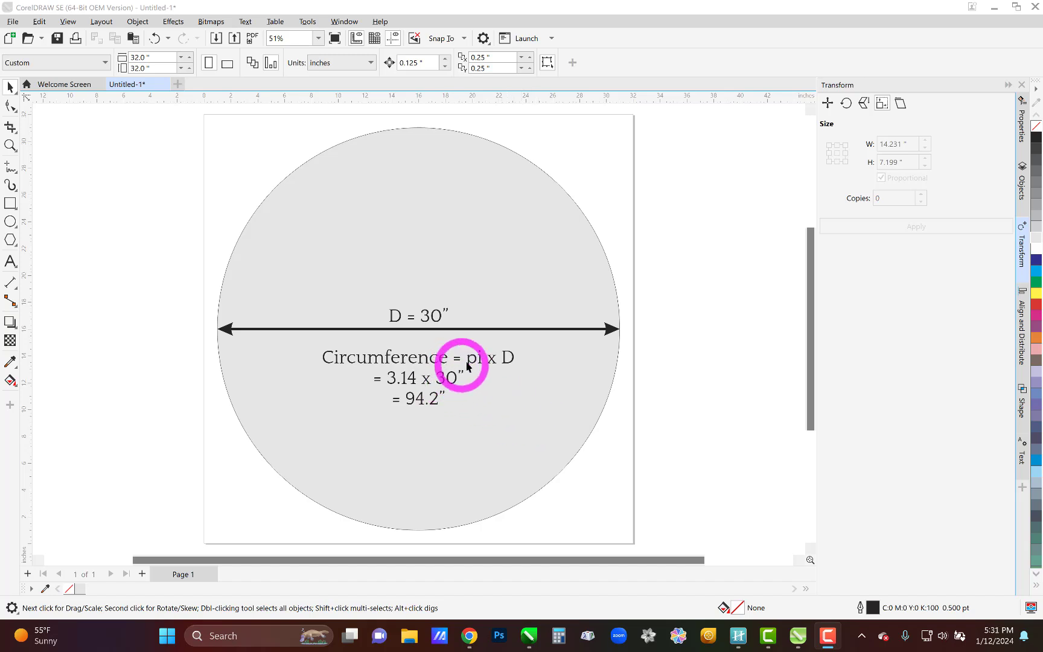
Switch to Calculator, multiply the 30-inch diameter by pi to get the circumference, and close the calculator
click(558, 636)
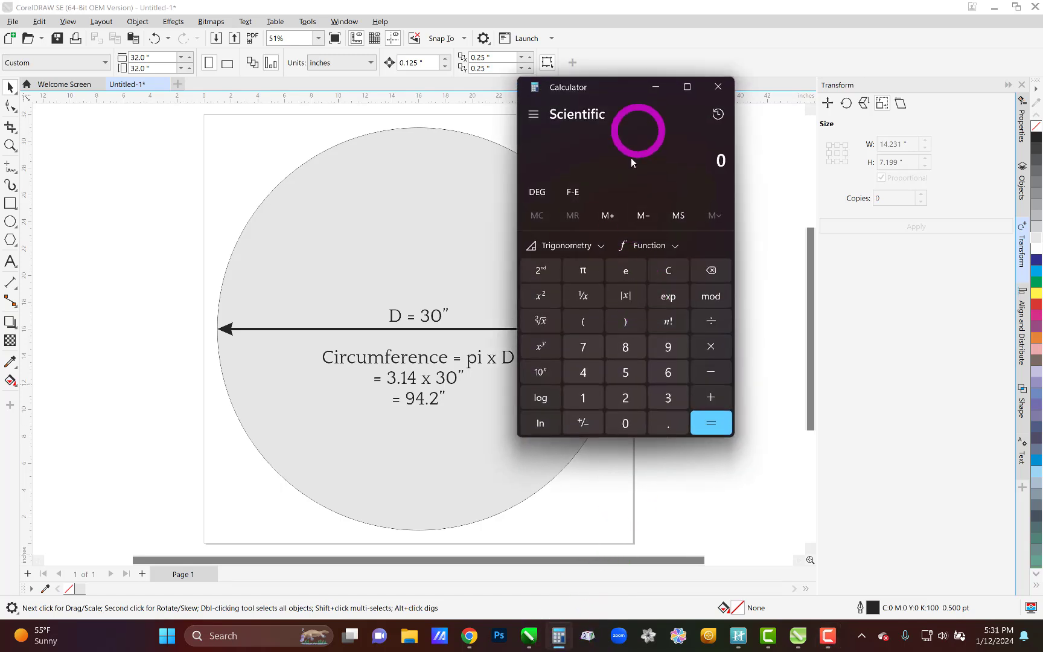
text(30)
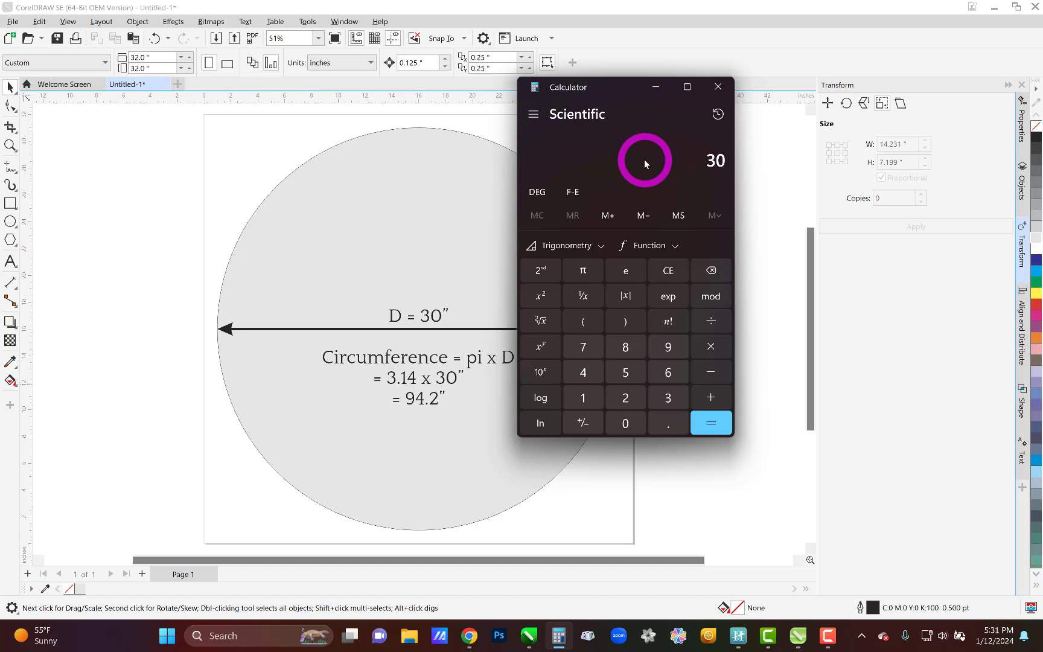
text(*)
click(584, 272)
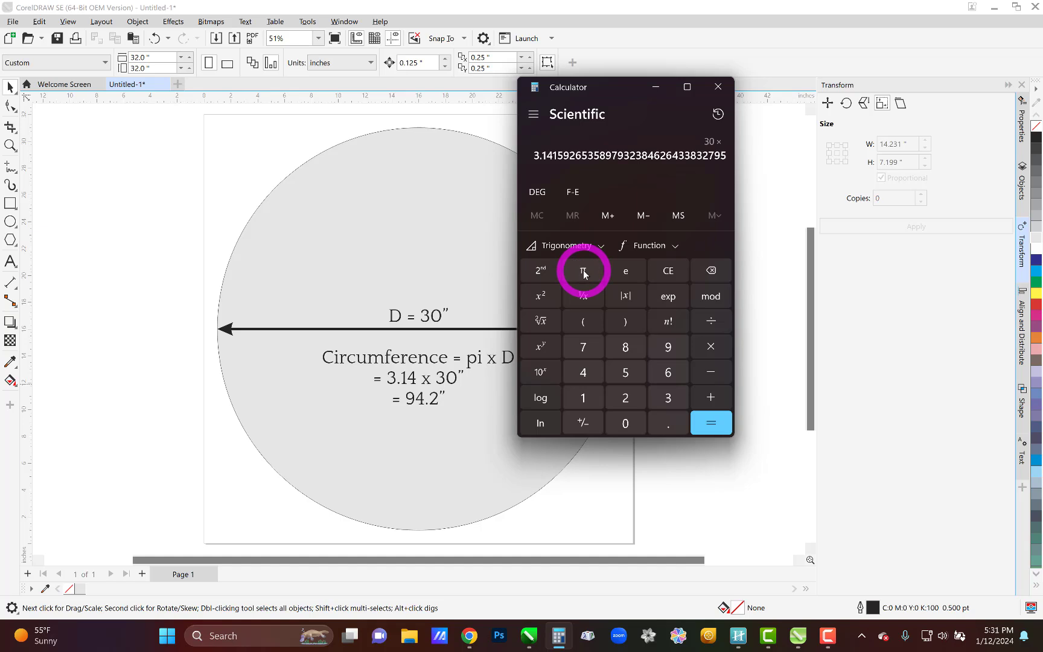
click(712, 423)
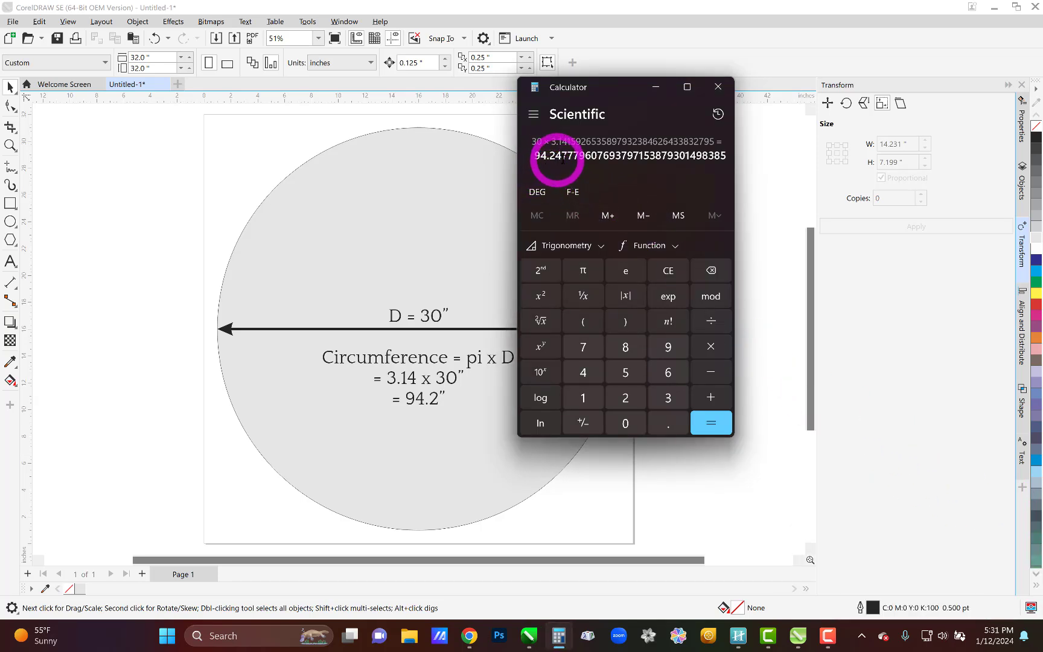
click(718, 86)
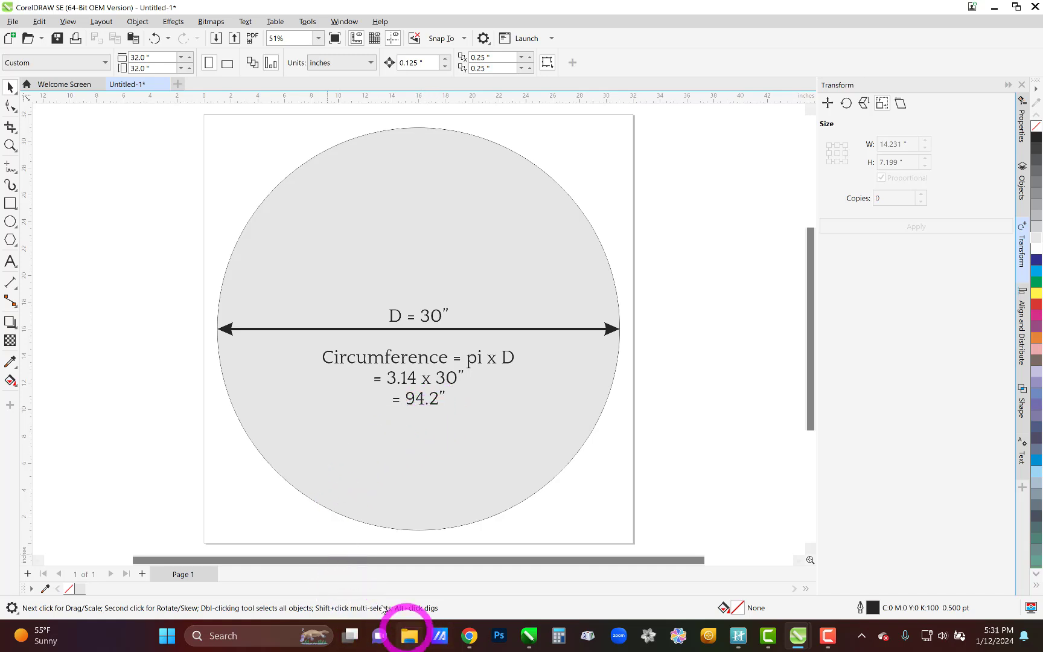
Add a second page to the document and set its page width to 105 inches
click(142, 573)
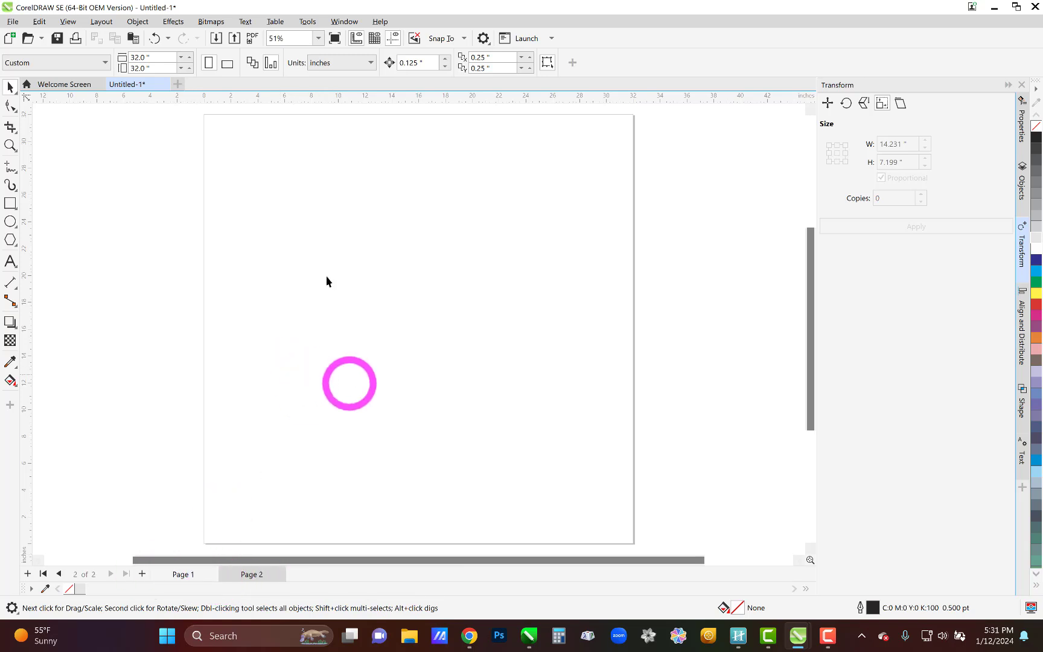
click(156, 58)
text(105)
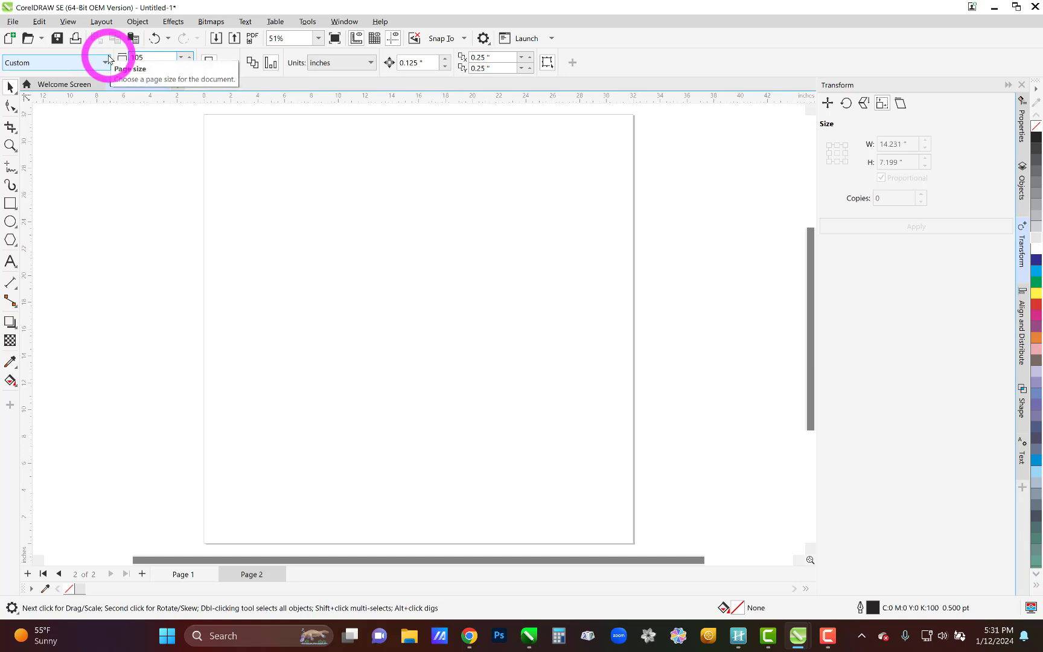
key(Return)
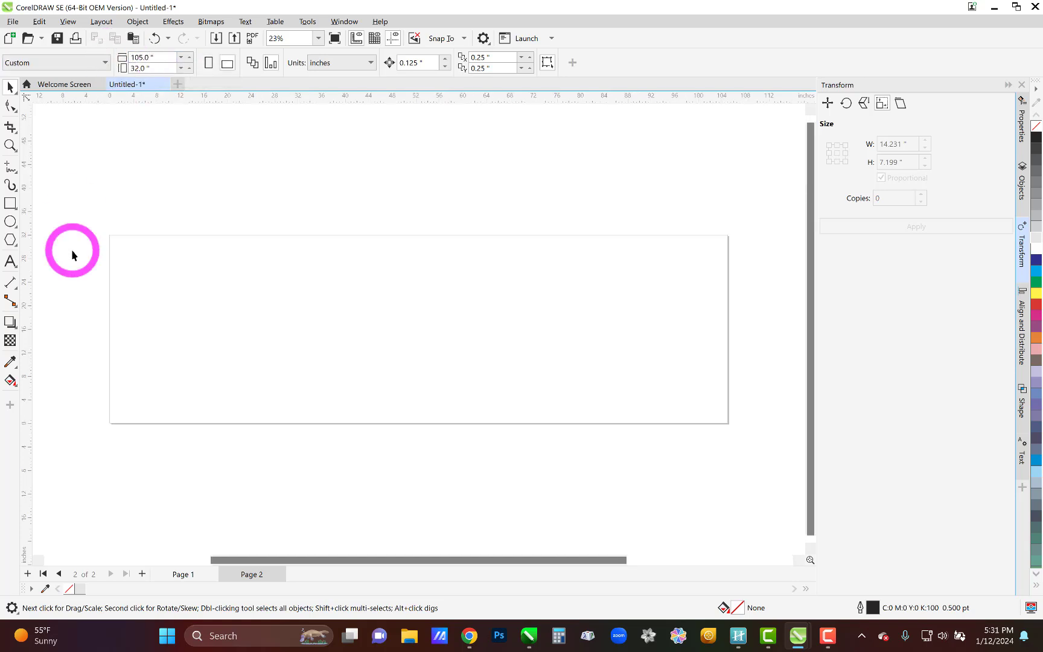
Draw a rectangle 2 inches high along the page's lower edge and set its width to 105 inches without keeping proportions
click(10, 204)
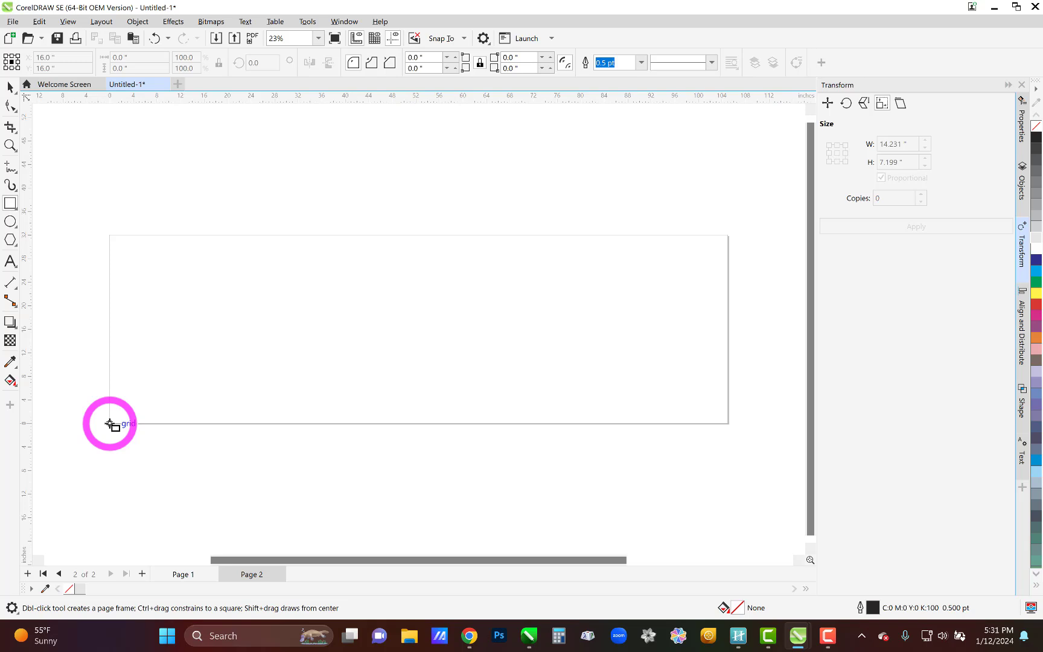
drag(109, 423, 730, 411)
click(906, 145)
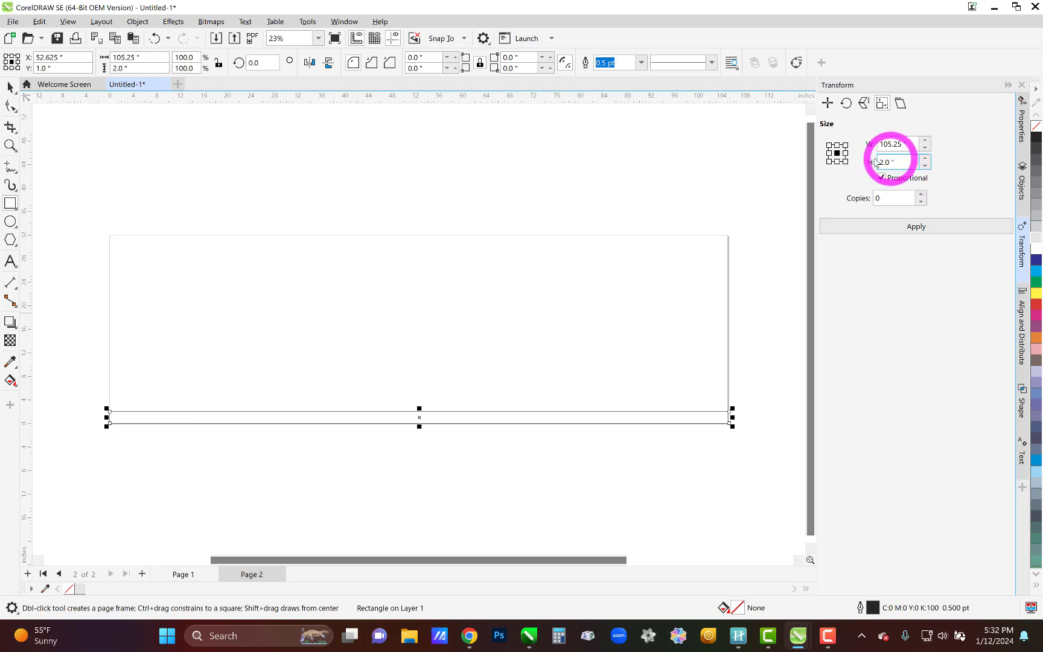
drag(911, 145, 877, 145)
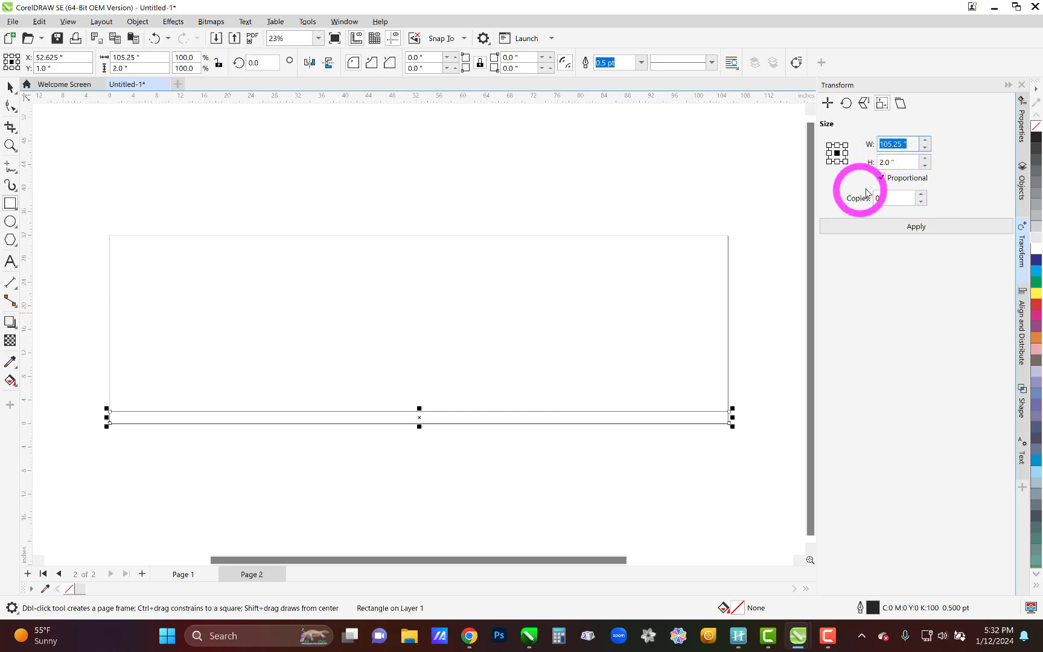
click(881, 178)
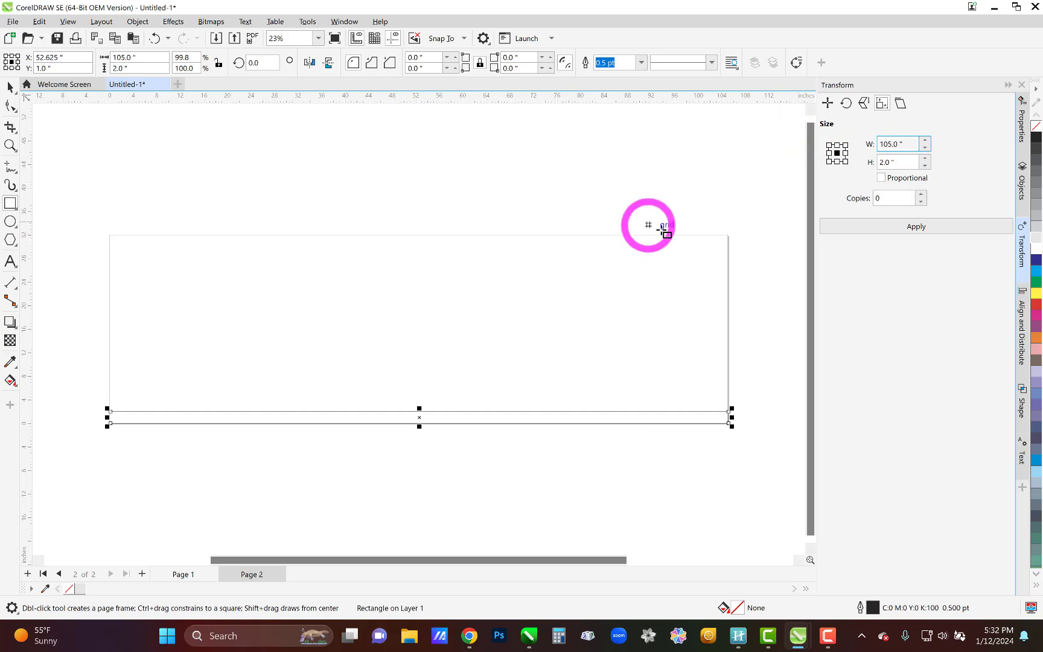
Center the long rectangle on the page
click(161, 175)
key(space)
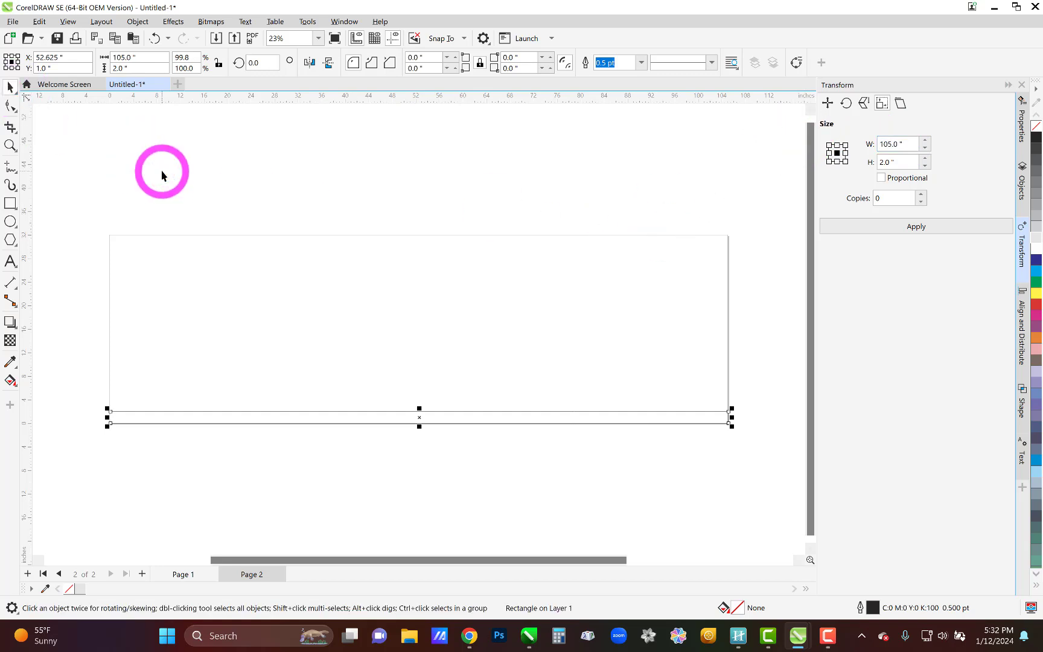
key(p)
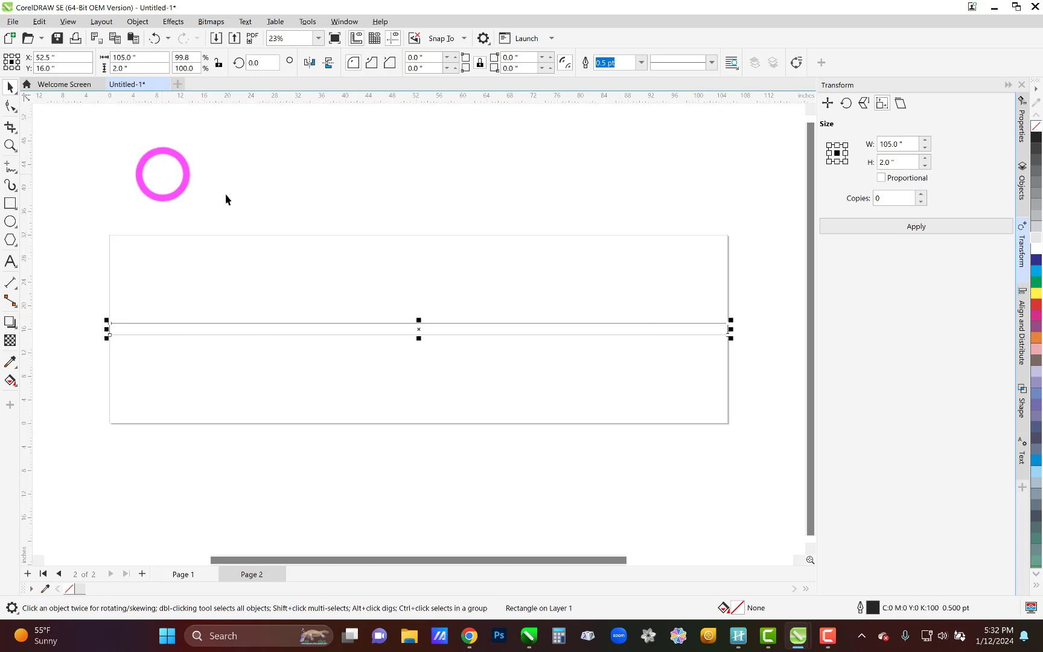
Rotate the long rectangle 45 degrees about its own relative center with 0 copies, and check its overall size
click(846, 103)
click(892, 138)
drag(892, 140, 860, 151)
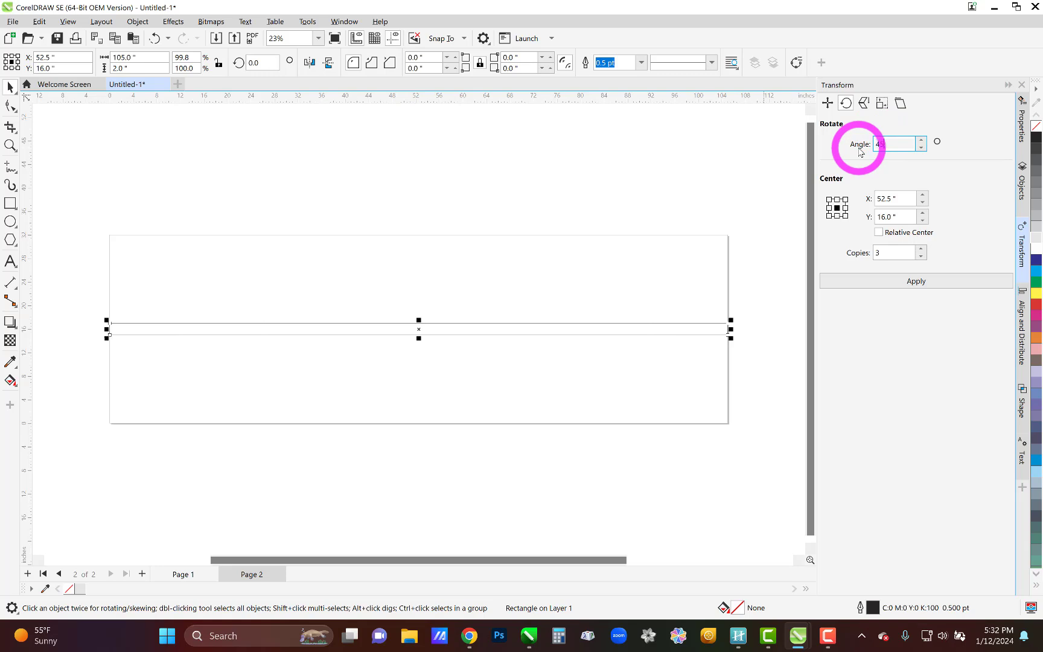
text(45)
click(921, 256)
click(921, 256)
click(921, 255)
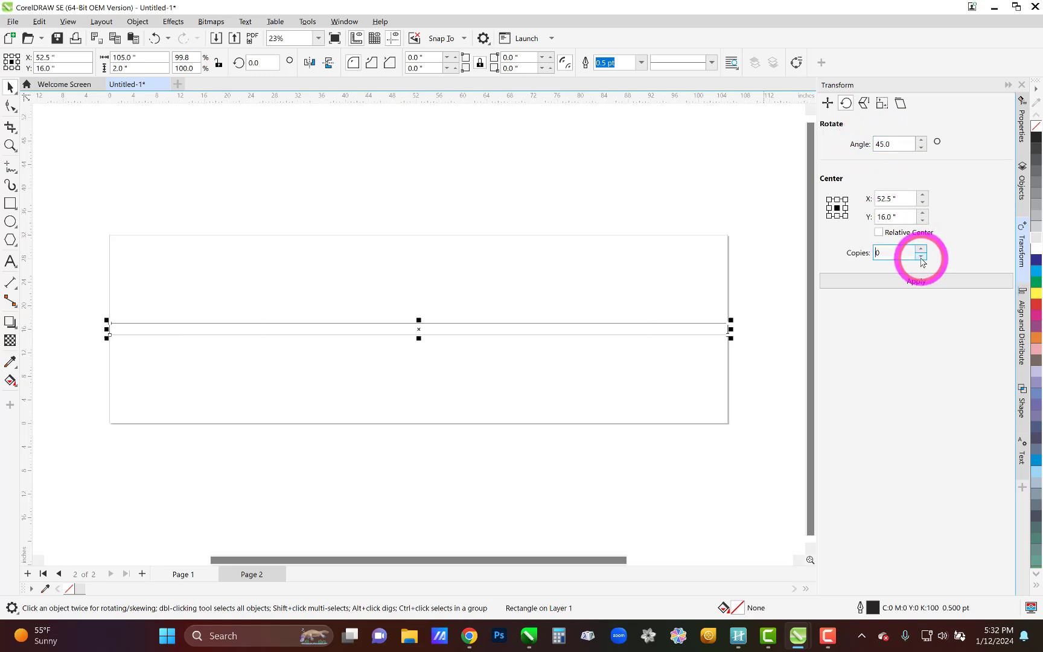
click(879, 232)
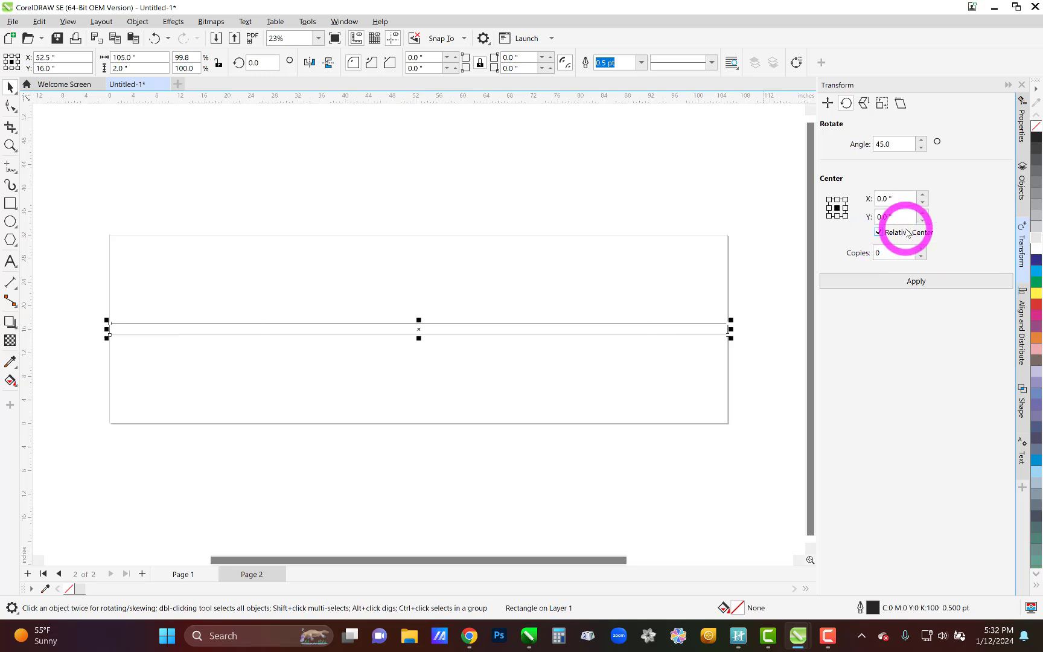
click(887, 281)
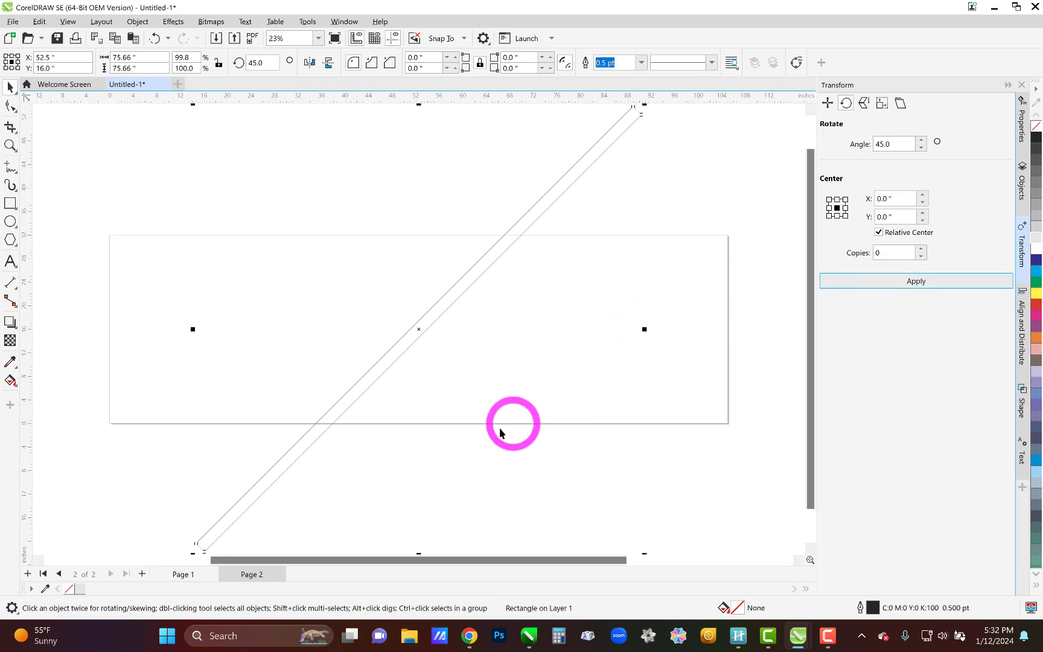
click(60, 311)
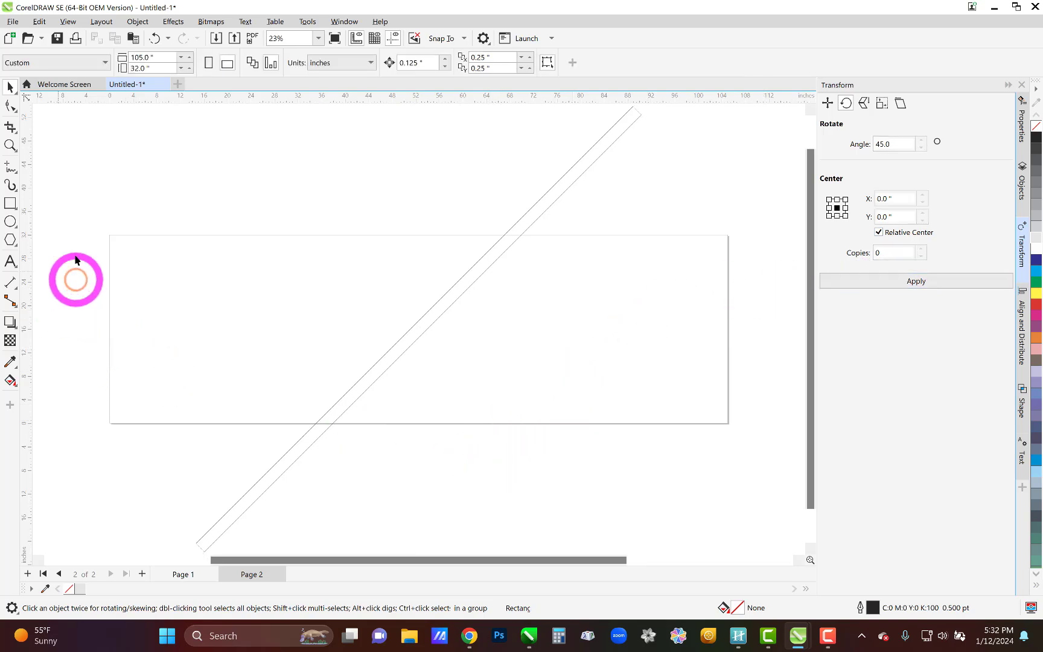
click(434, 313)
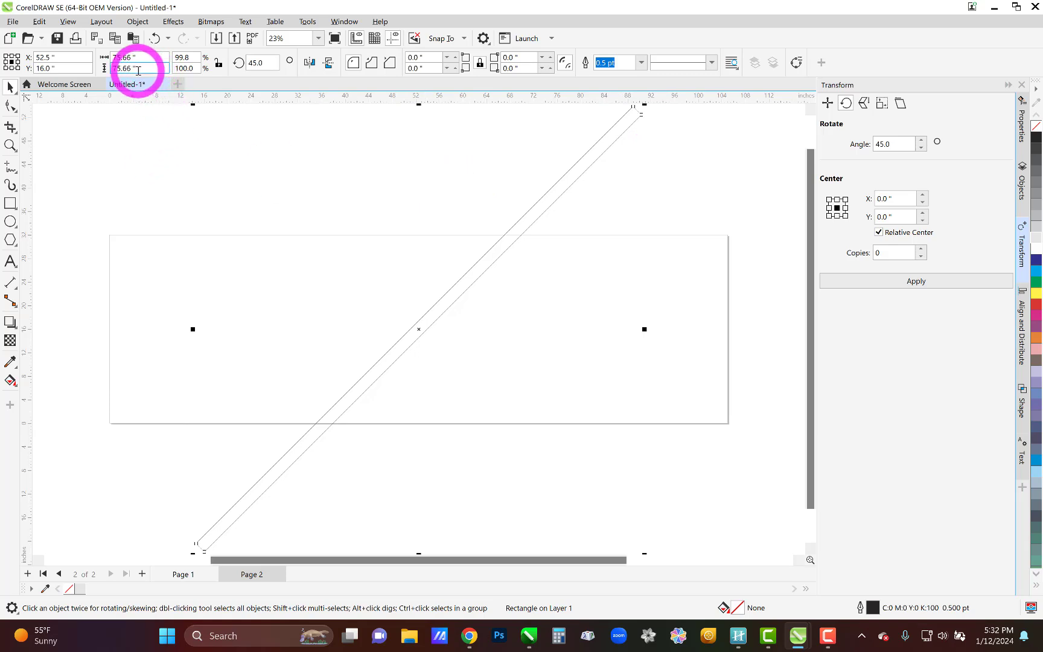
click(128, 156)
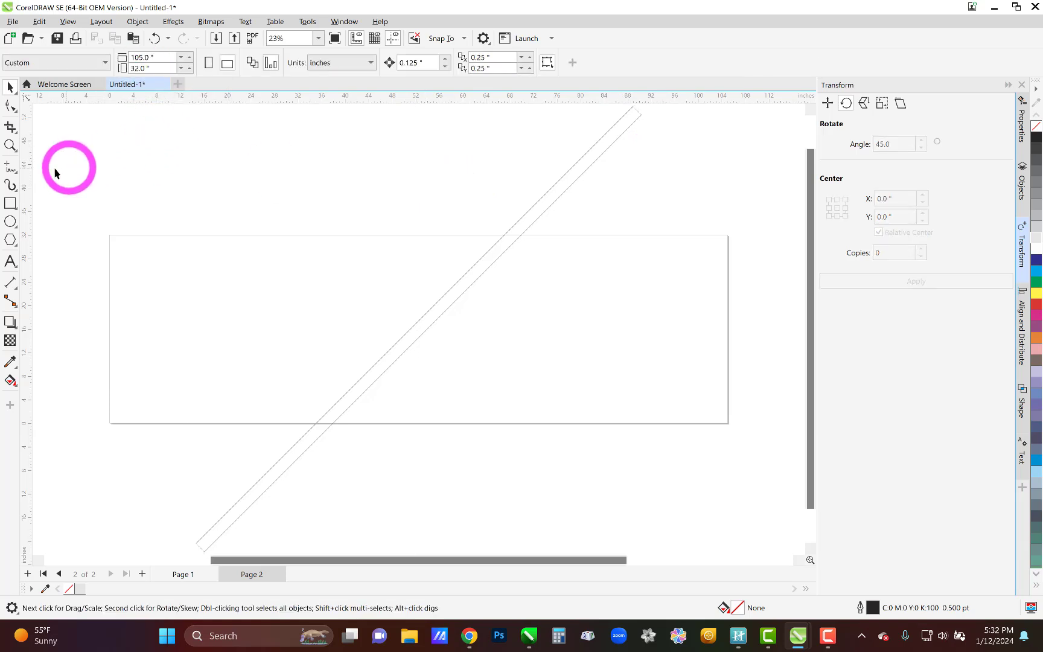
click(11, 171)
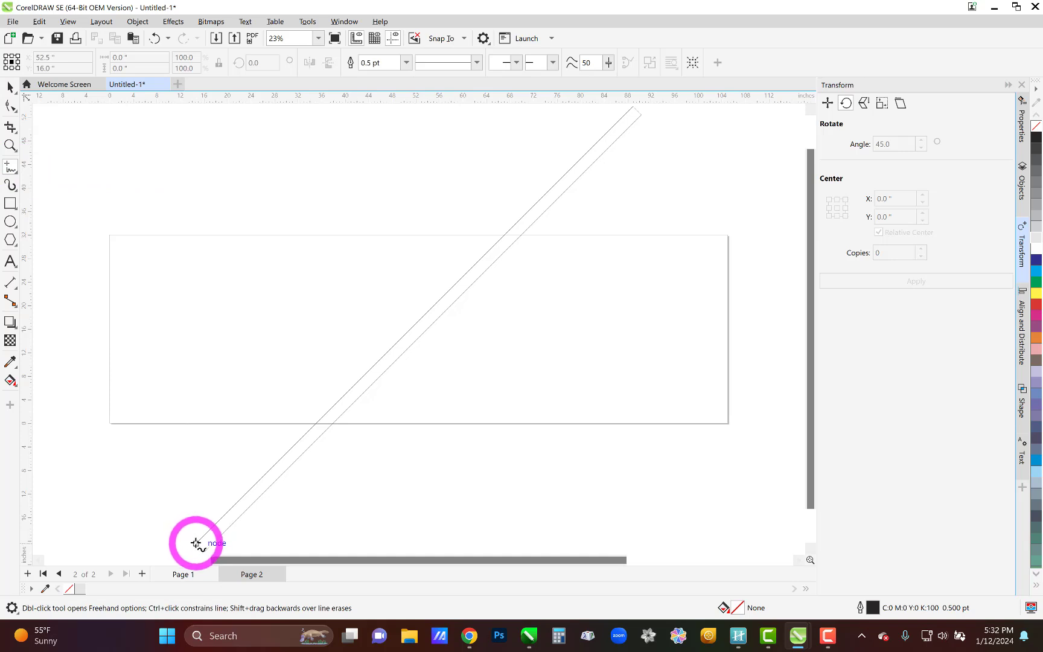
click(196, 543)
click(284, 543)
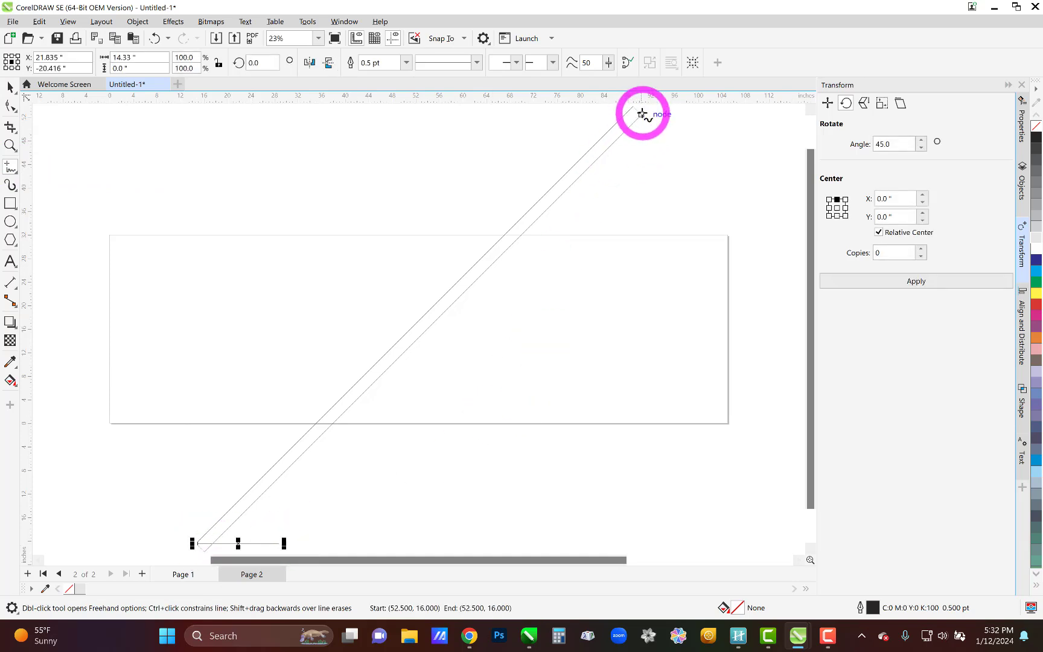
click(642, 114)
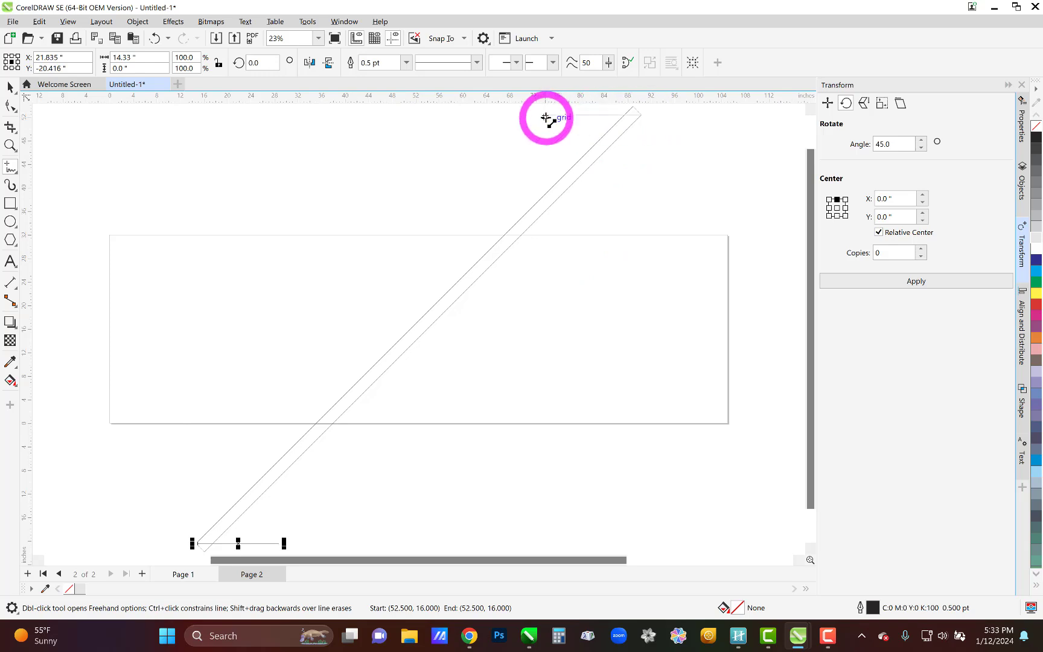
click(543, 114)
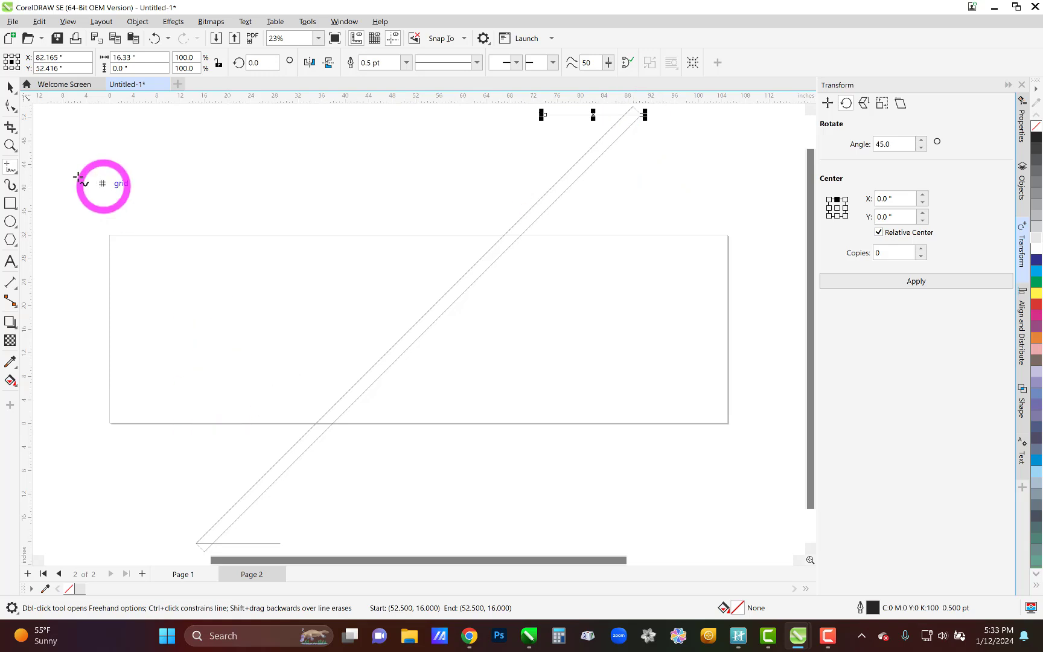
key(ctrl+z)
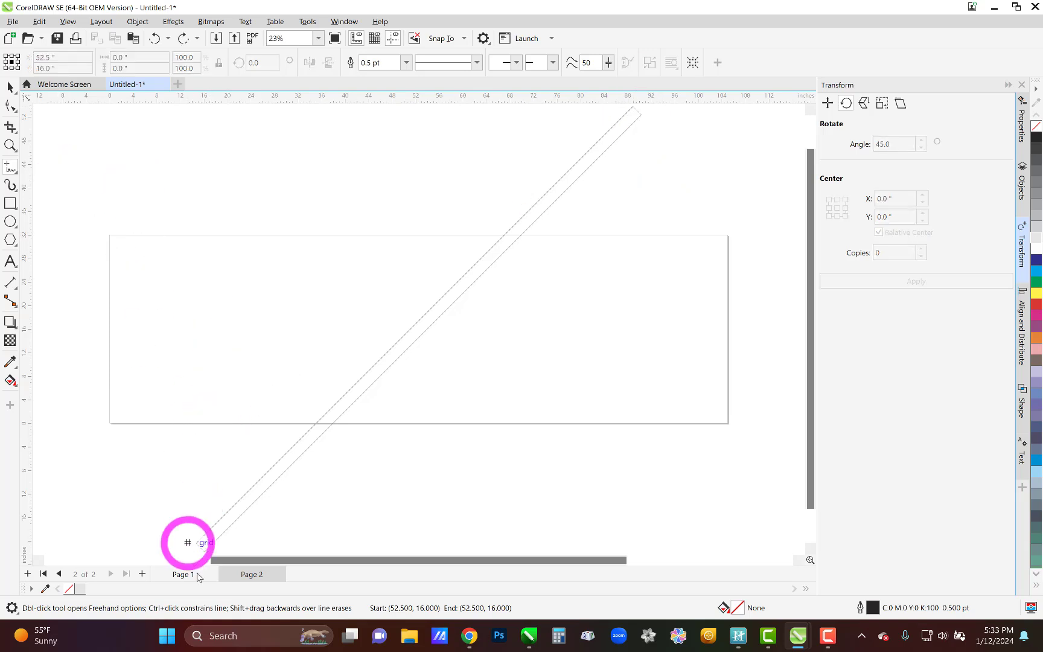
Draw horizontal freehand lines from the rotated rectangle's lowest corner, about 16.7 inches long, and its highest corner, about 11.9 inches long
click(205, 552)
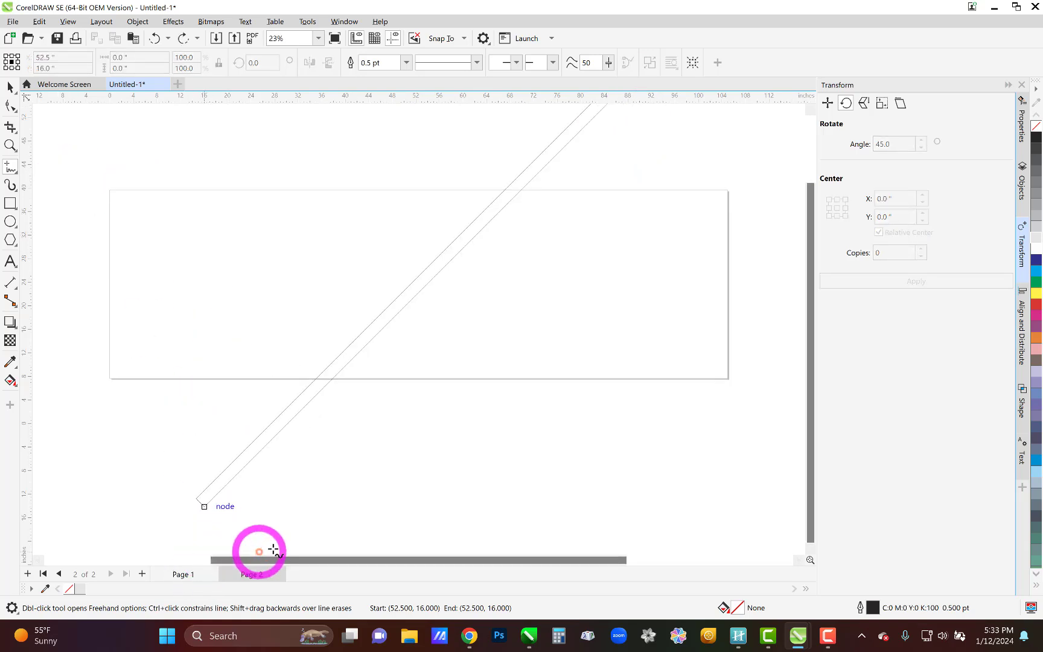
click(302, 496)
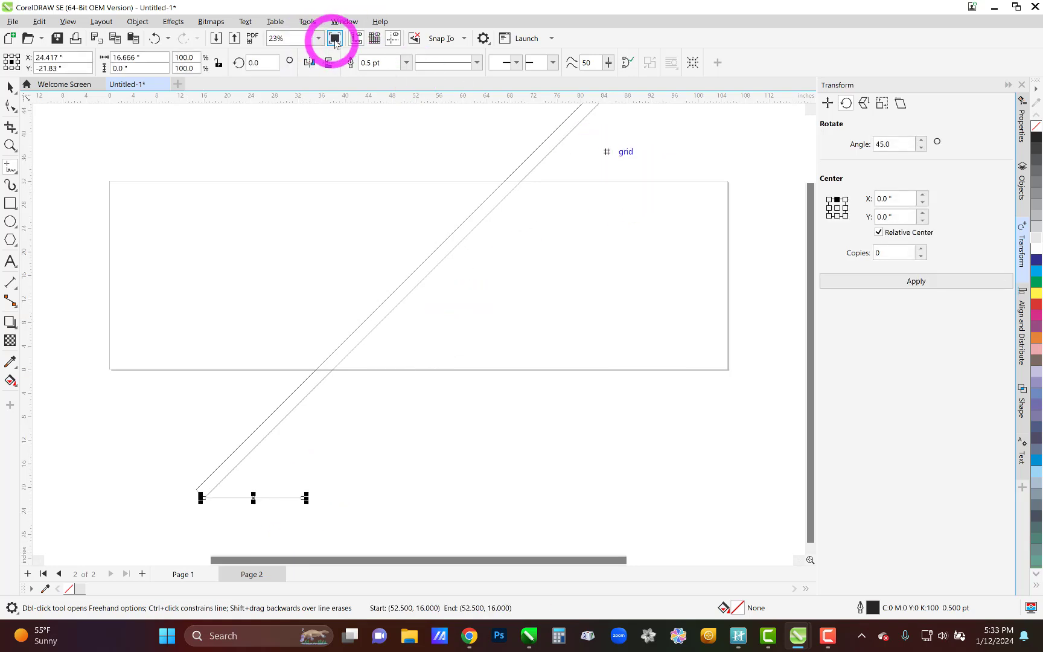
click(319, 38)
click(309, 52)
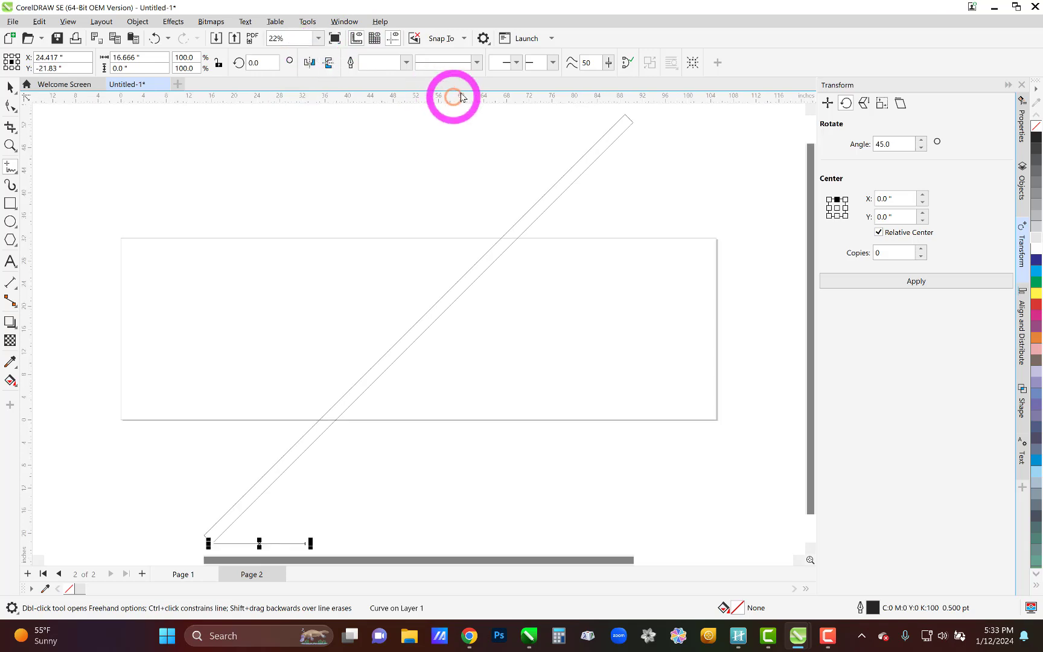
click(626, 115)
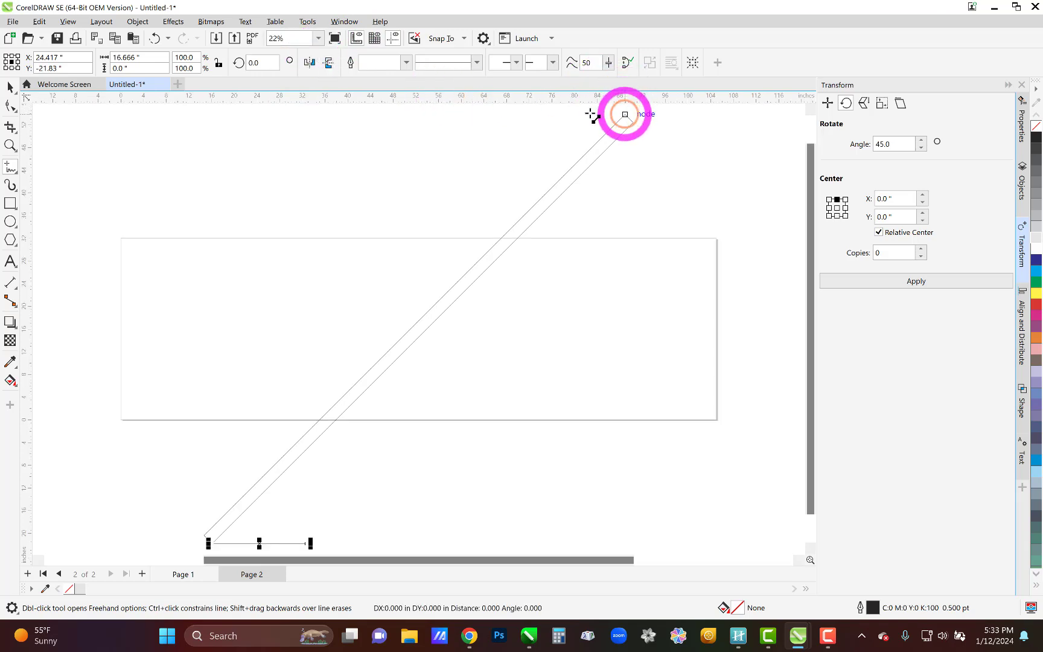
click(554, 114)
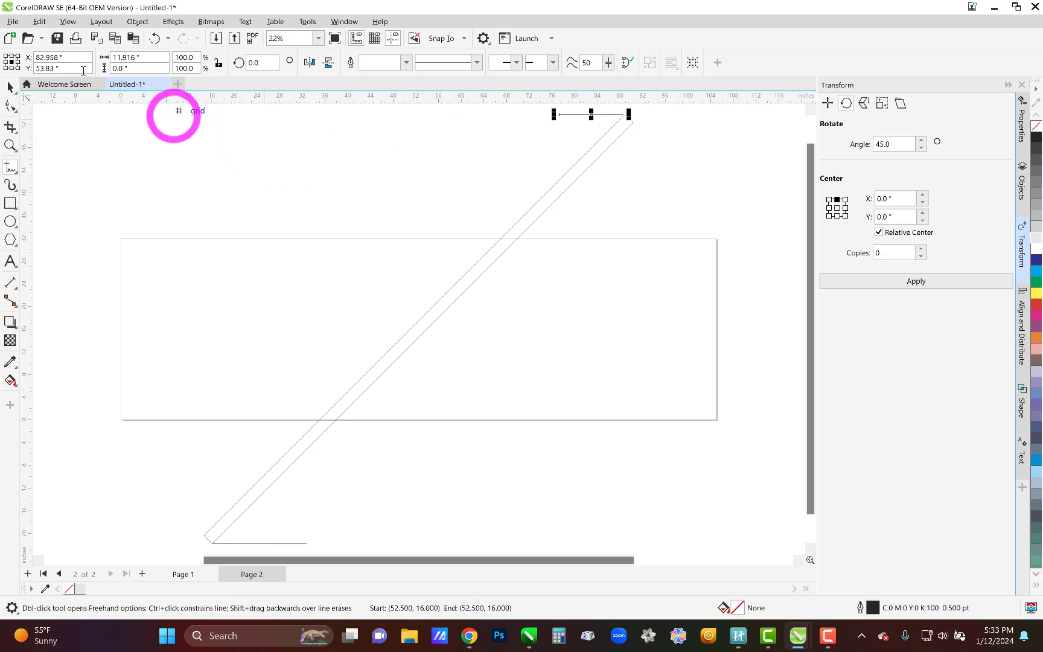
click(10, 87)
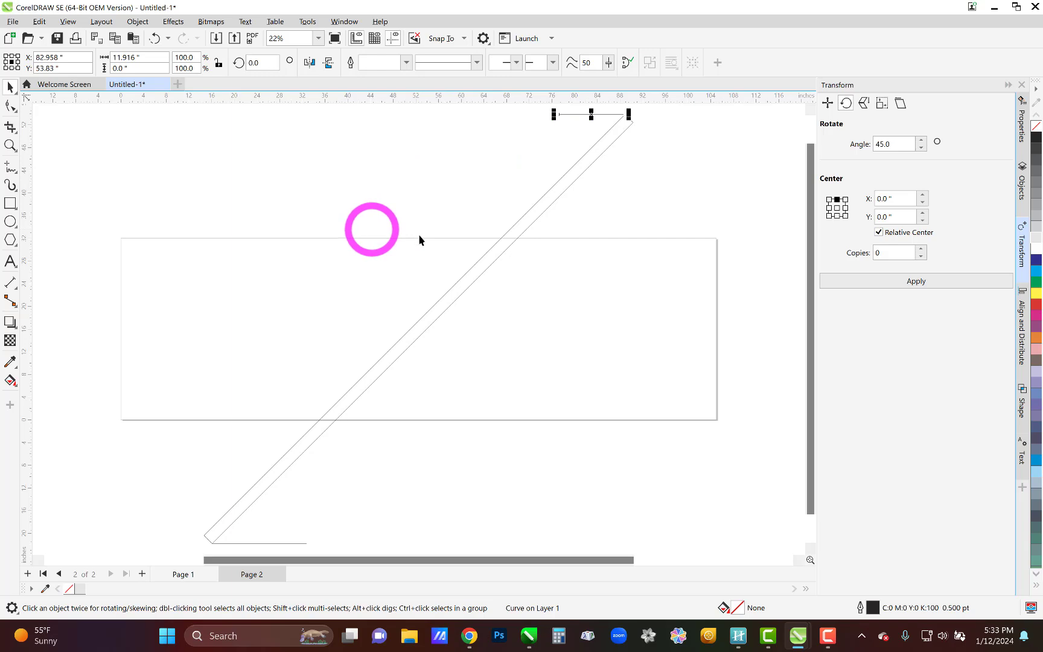
Select the rotated strip to check its overall height, divide 75 by 18 in Calculator, and close Calculator
click(487, 261)
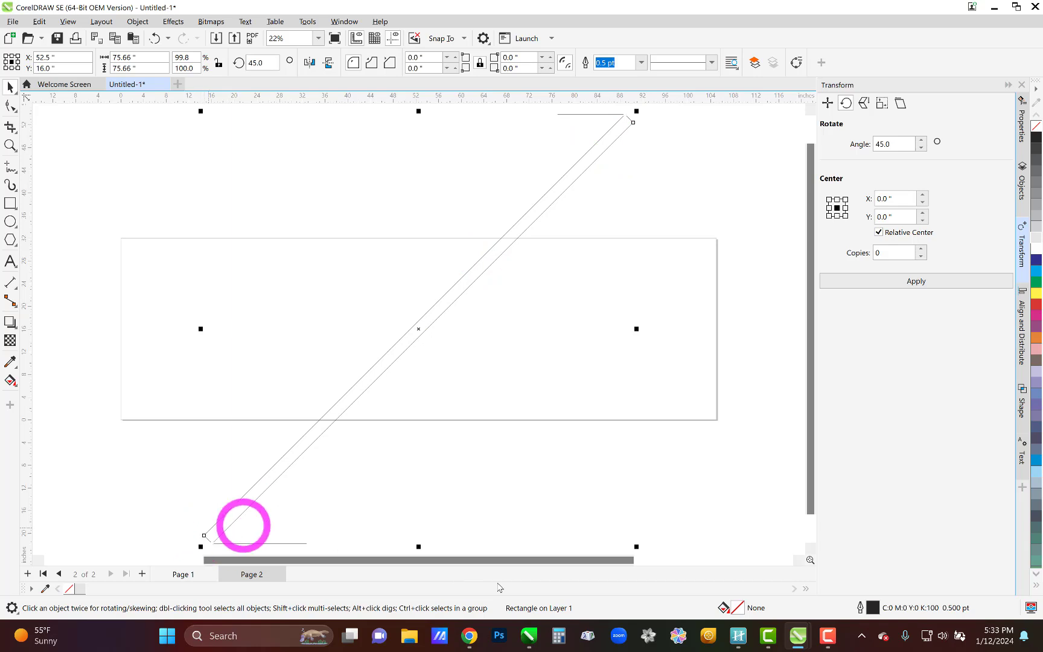
click(559, 635)
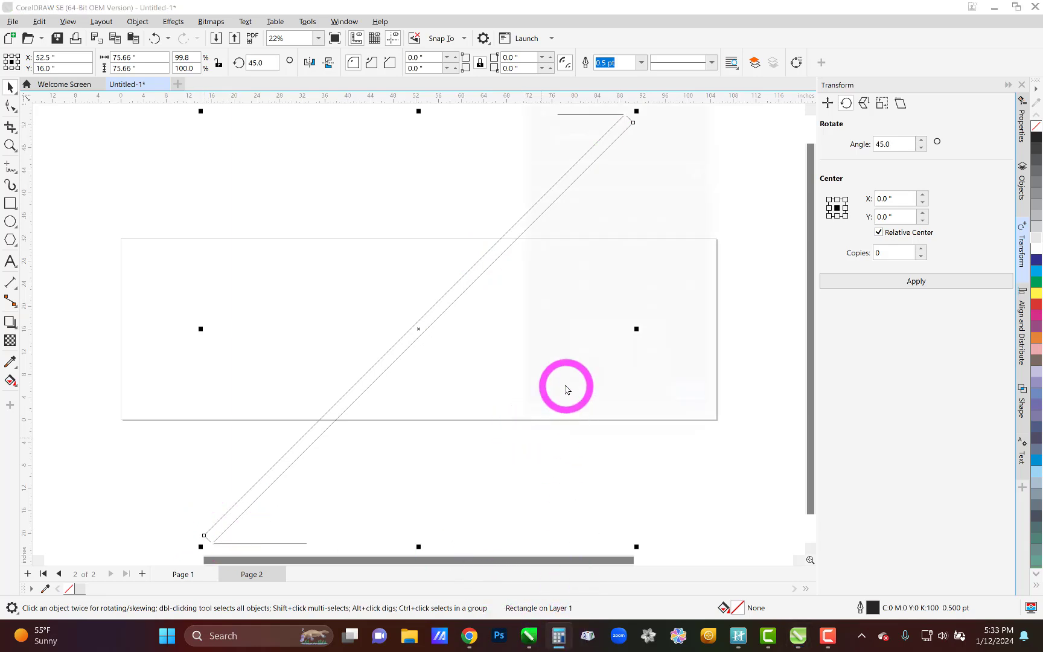
text(75)
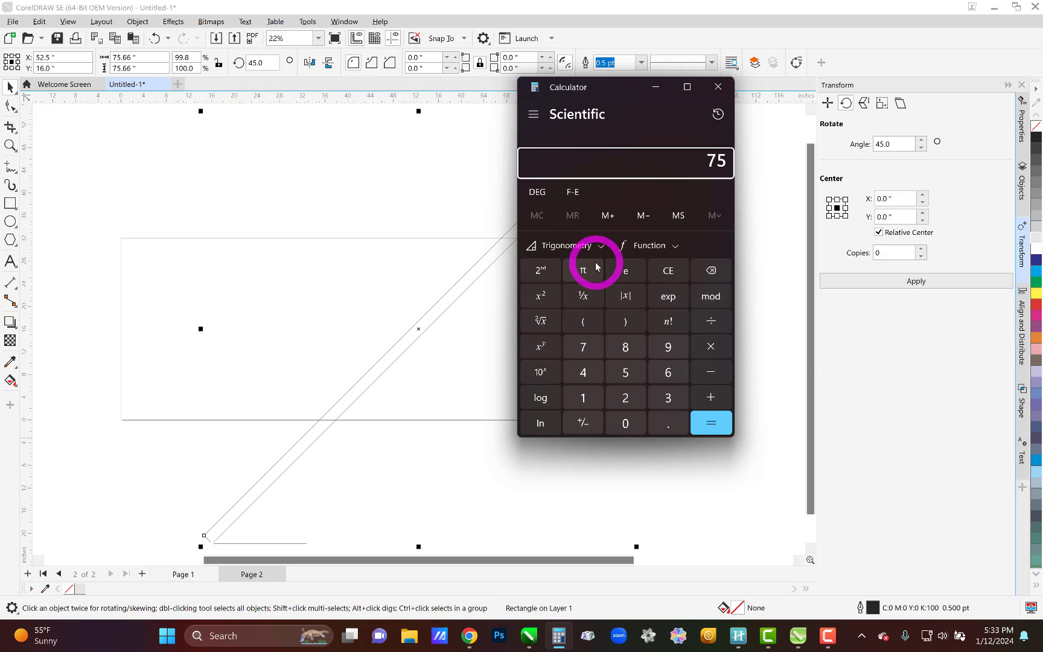
text(18)
key(Return)
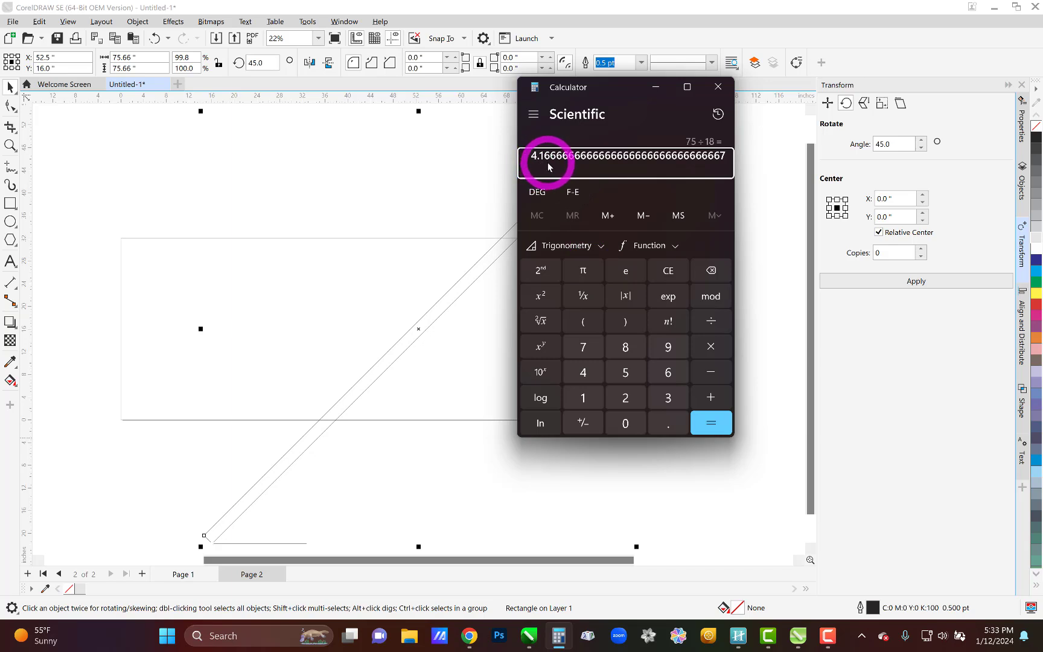
click(717, 89)
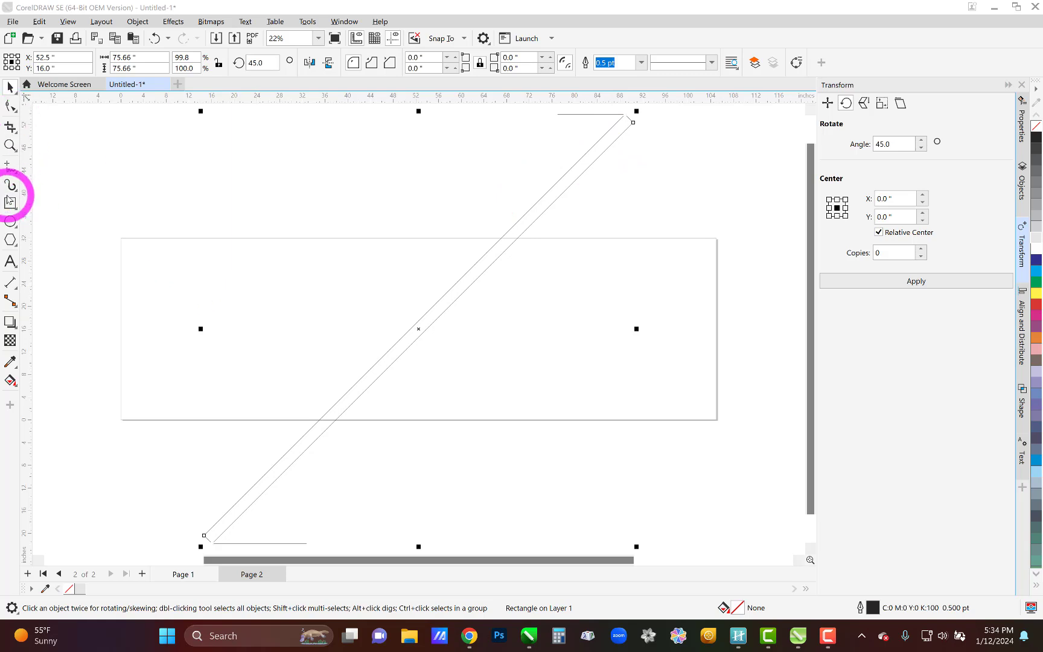
Copy the lowest horizontal line upward four times at 18-inch vertical intervals, using a relative position with 1 copy each time
click(261, 545)
click(233, 541)
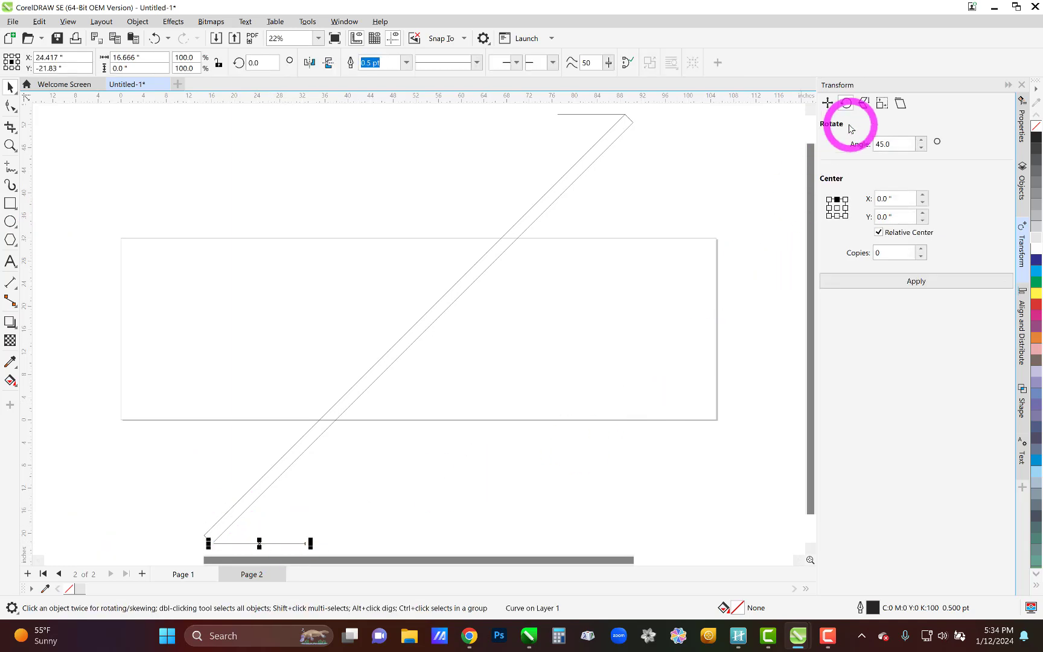
click(827, 104)
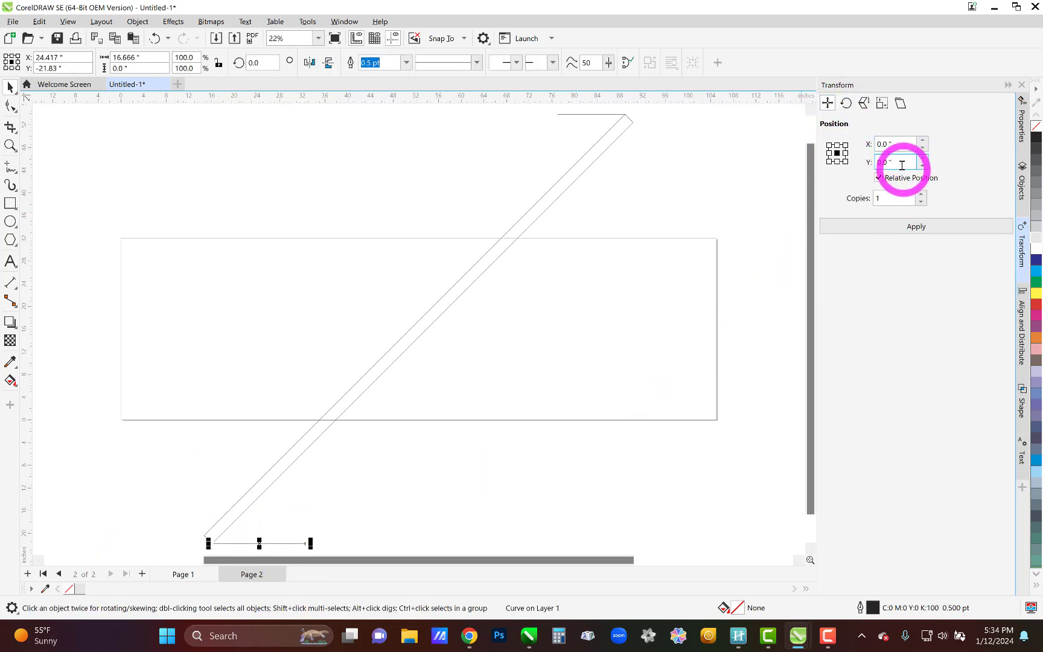
drag(901, 162, 864, 163)
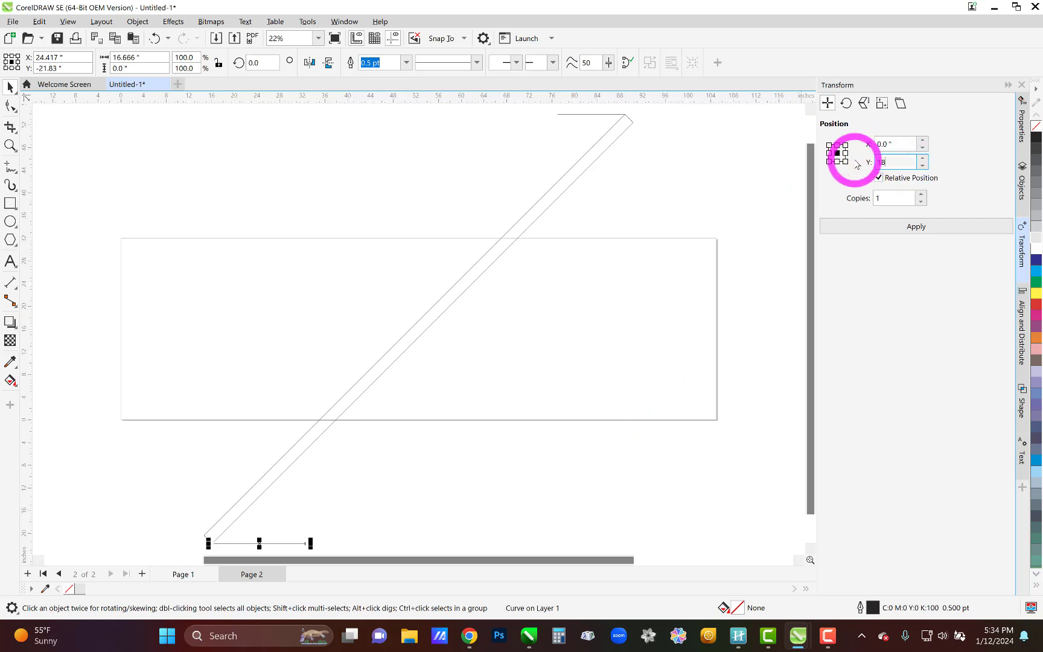
click(870, 228)
click(870, 228)
click(870, 228)
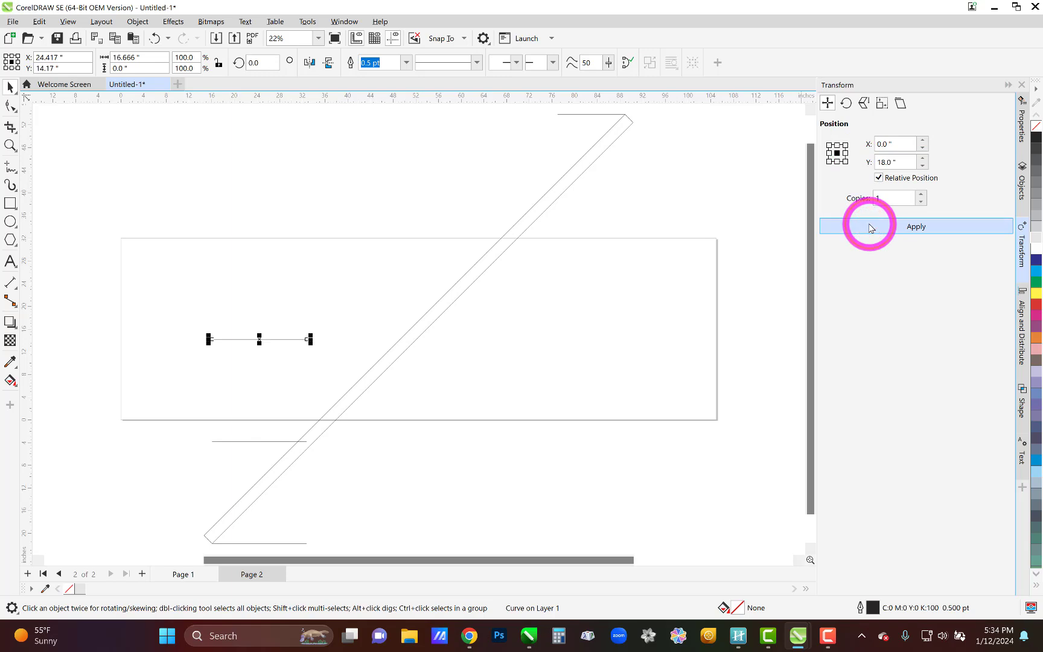
click(870, 228)
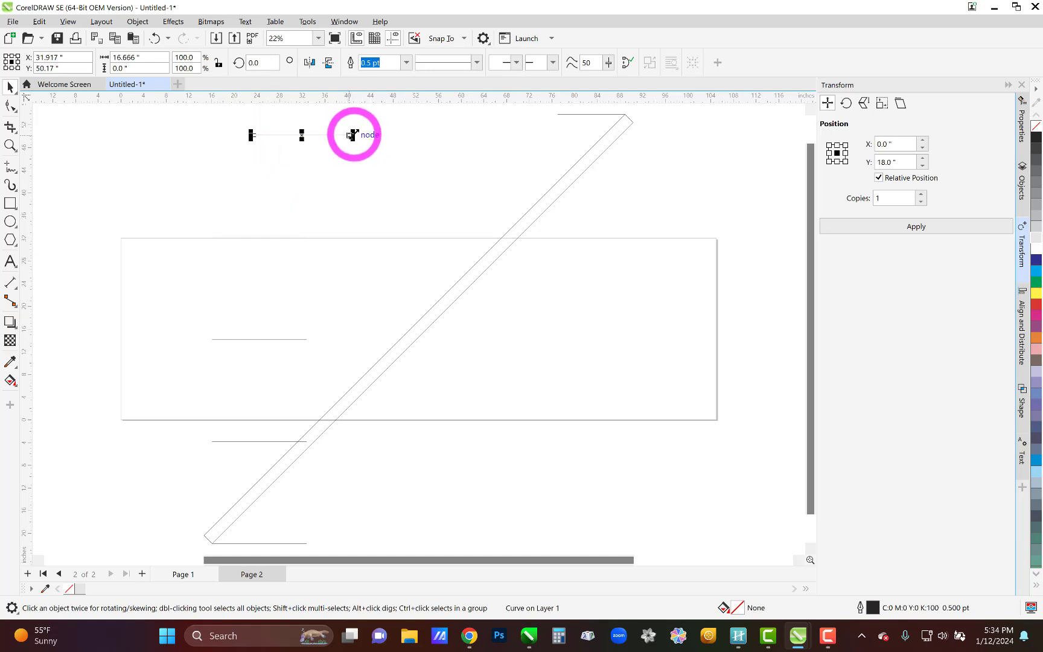
Resize the two highest line copies from both ends so they cross the diagonal strip, making the uppermost about 8.5 inches long
drag(374, 134, 629, 135)
drag(264, 134, 573, 134)
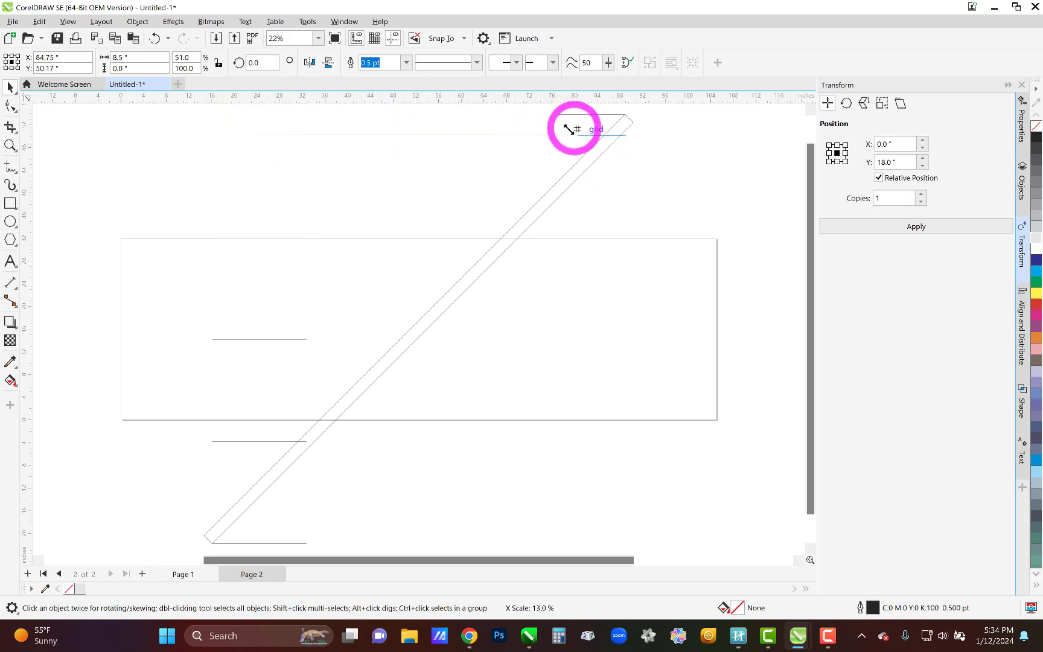
click(297, 238)
drag(311, 238, 605, 237)
drag(209, 236, 481, 237)
Resize the two lower line copies from both ends so they cross the diagonal strip, making the lowest about 13 inches long
click(270, 340)
drag(311, 339, 447, 340)
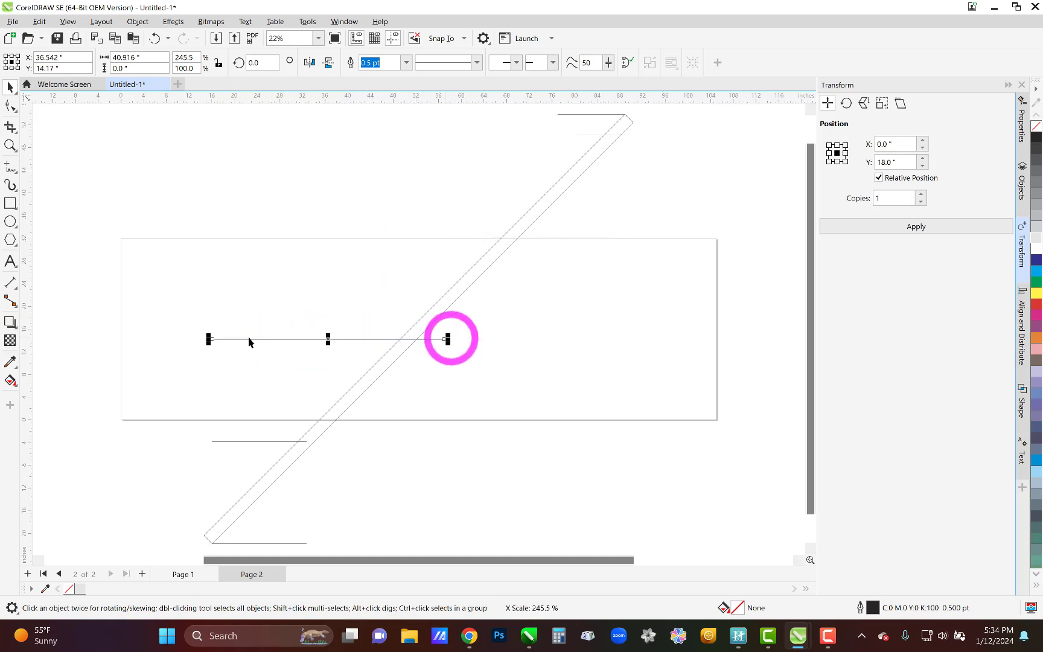
drag(208, 339, 352, 339)
click(271, 441)
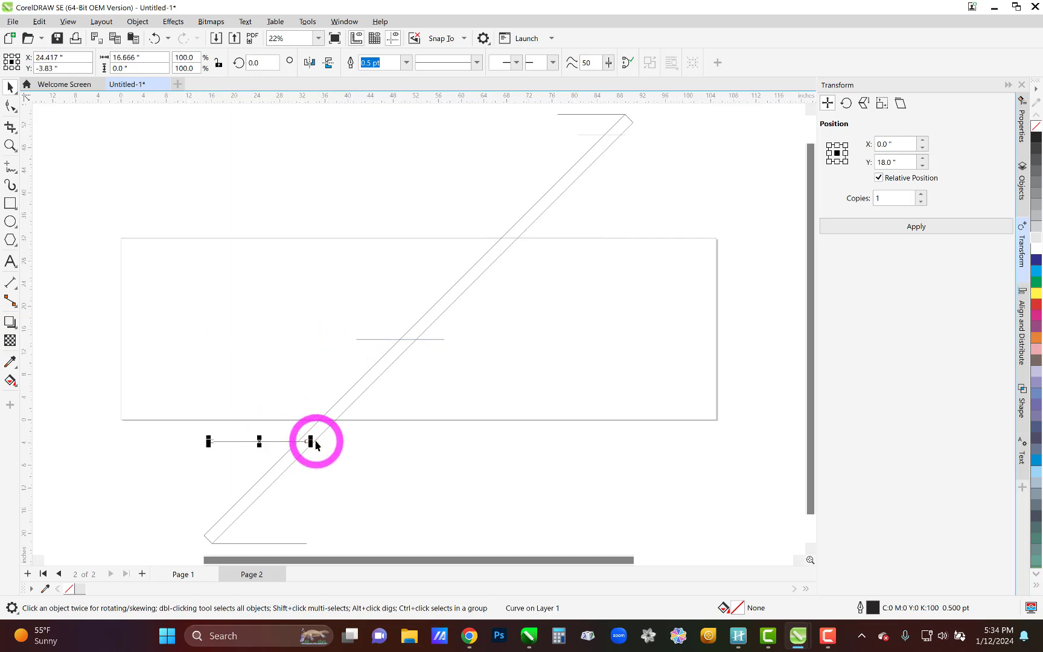
drag(310, 441, 333, 441)
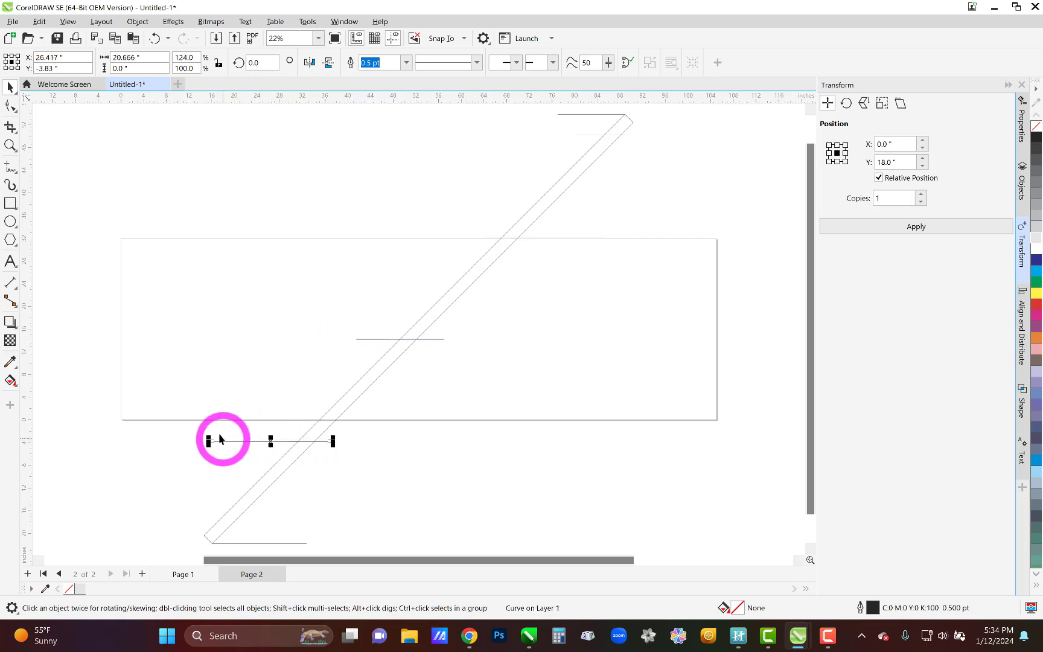
drag(208, 441, 251, 441)
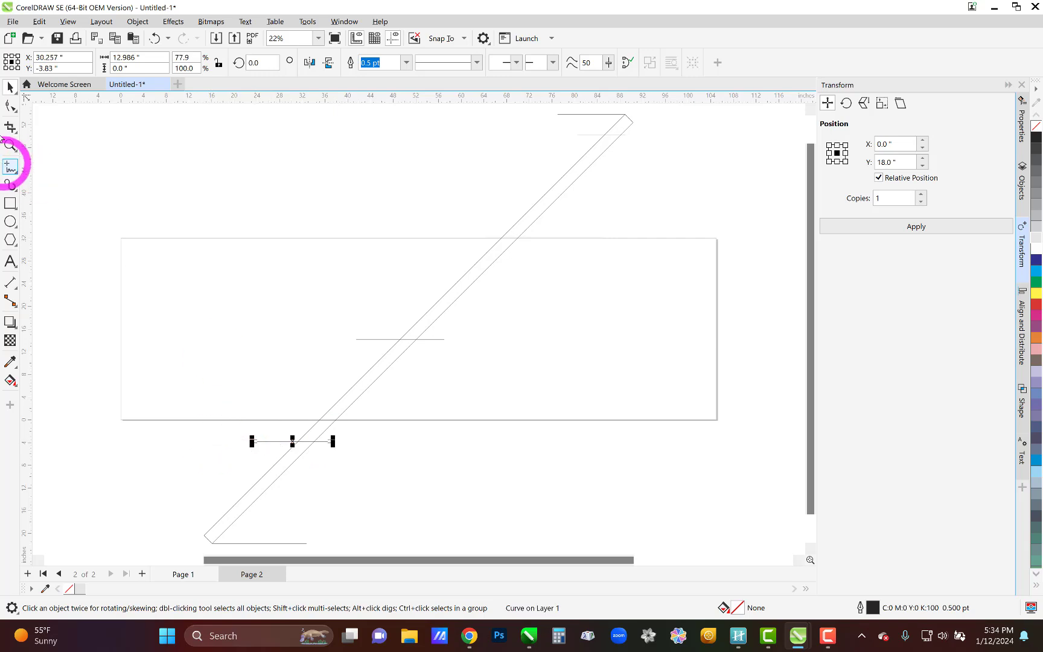
Group the strip with all its horizontal lines and move the group's lower-left corner to the page's lower-left corner
key(ctrl+a)
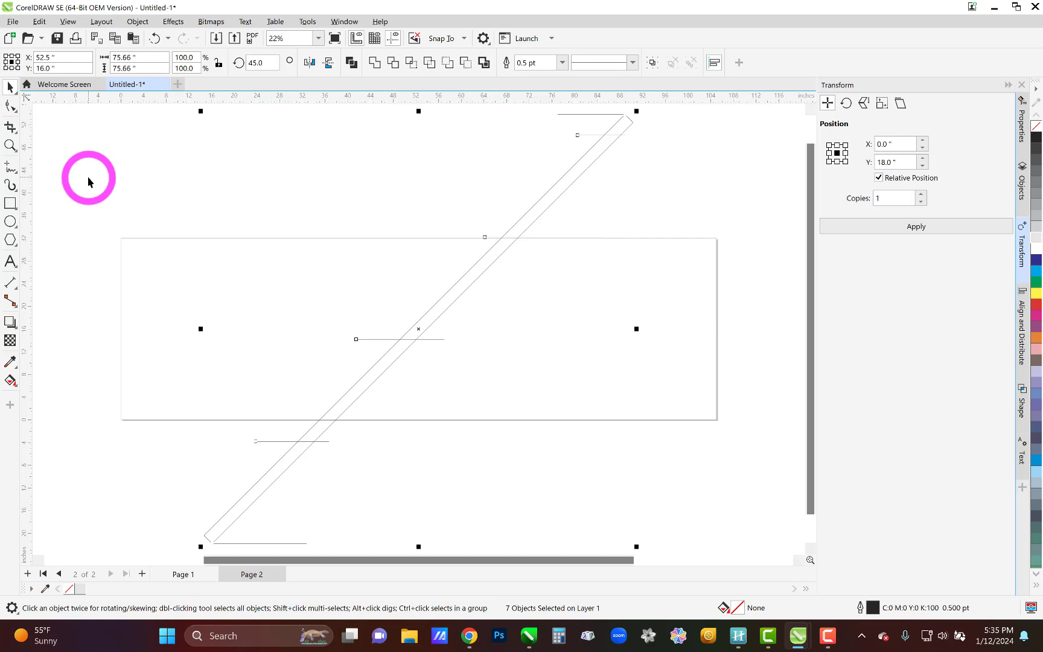
key(ctrl+g)
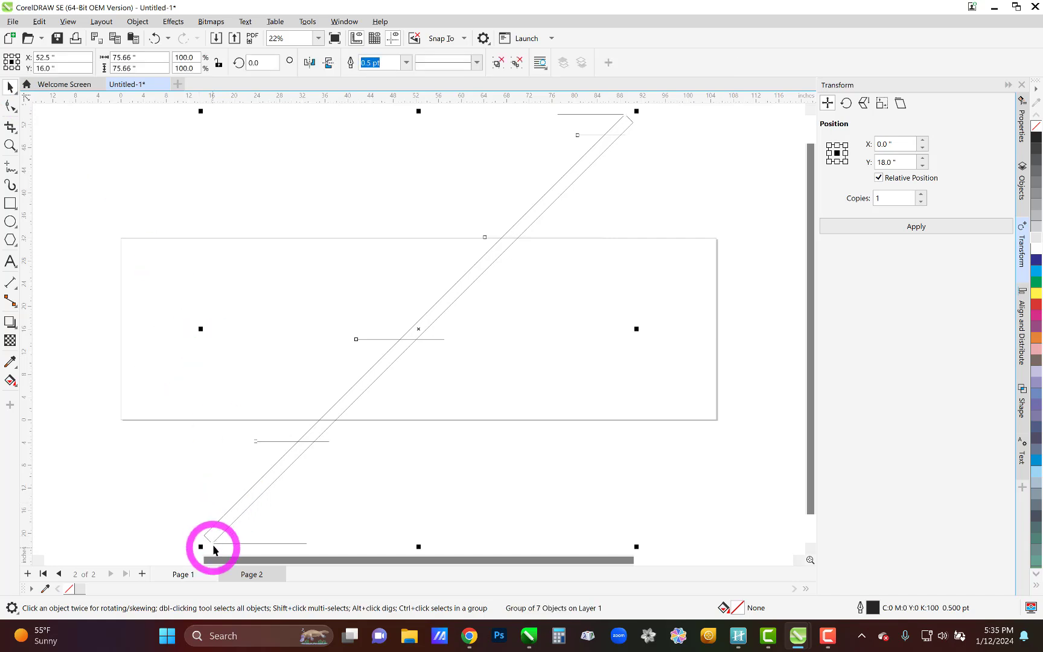
drag(213, 543, 124, 408)
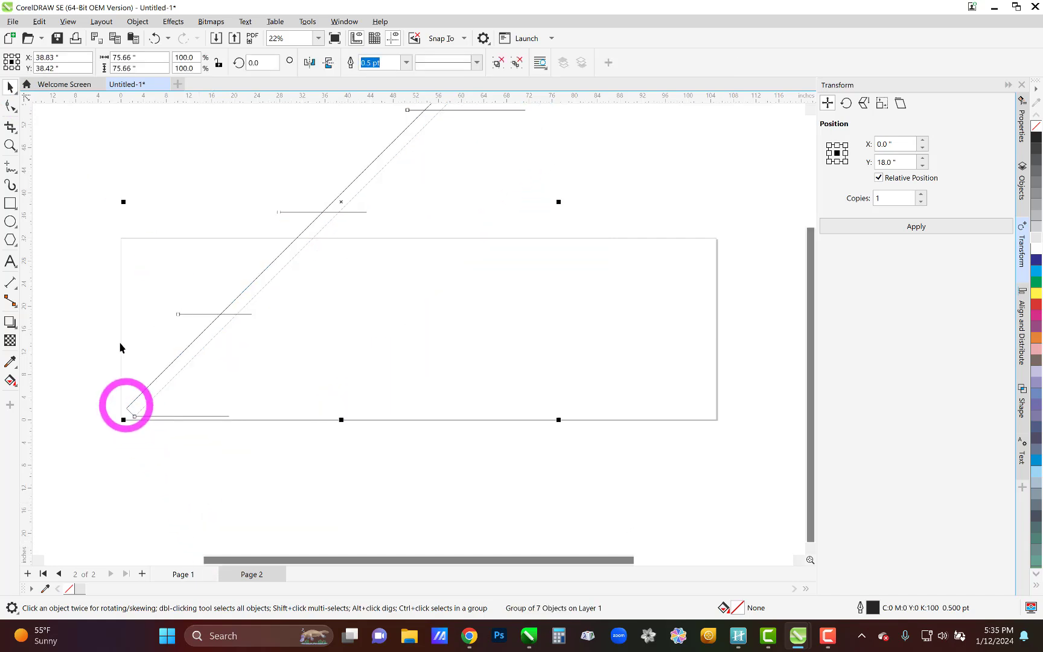
Set the page size to 42 inches wide by 18 inches high
click(110, 266)
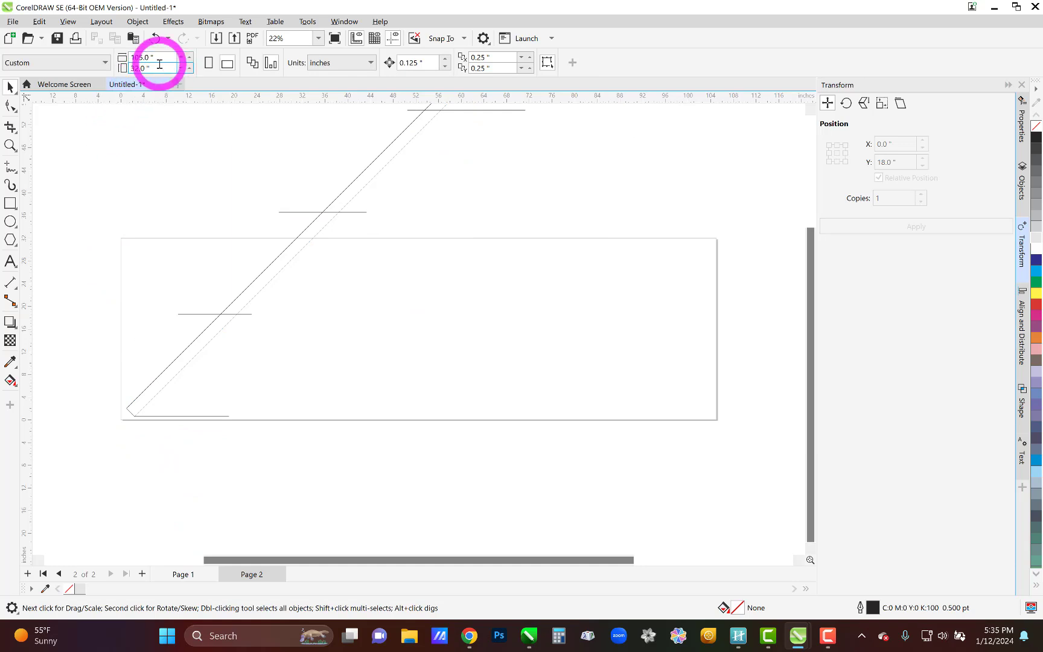
drag(159, 71, 131, 73)
key(Return)
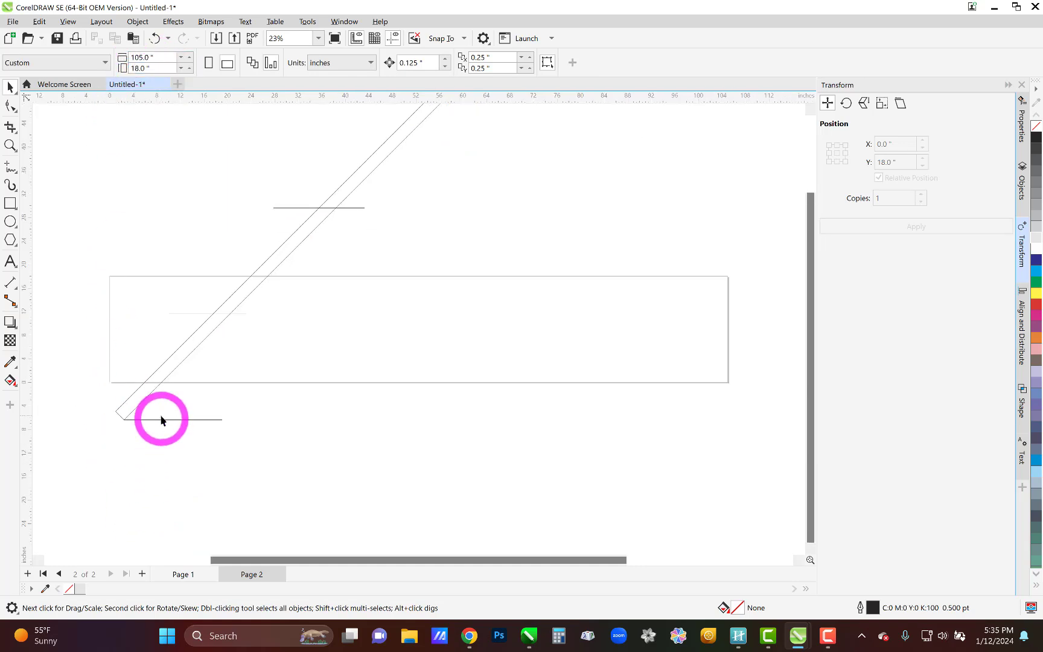
drag(156, 57, 130, 58)
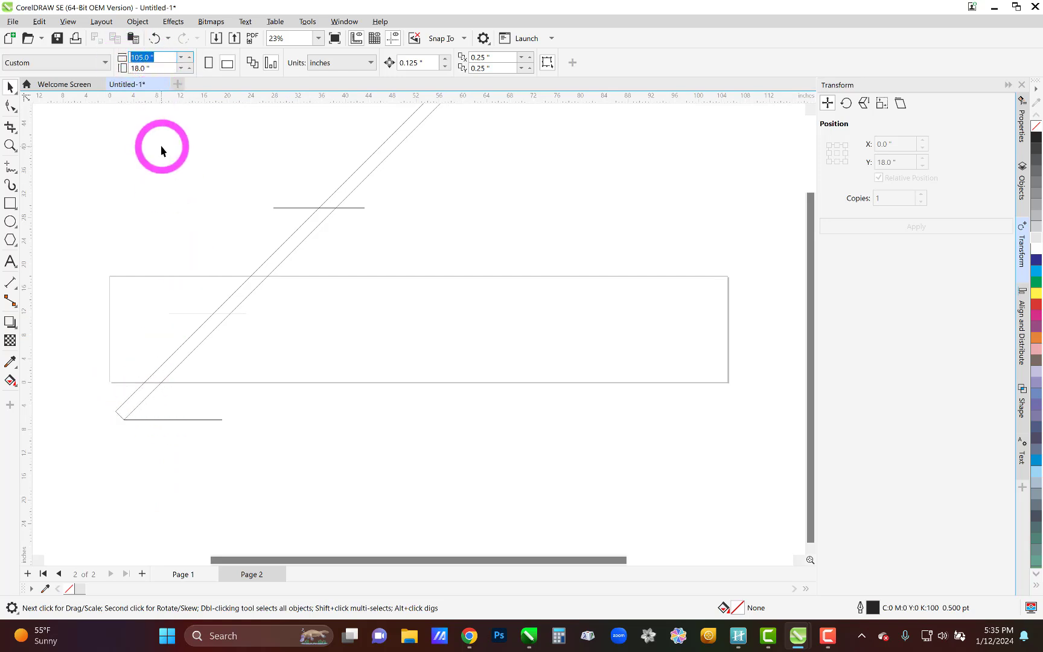
text(42)
key(Return)
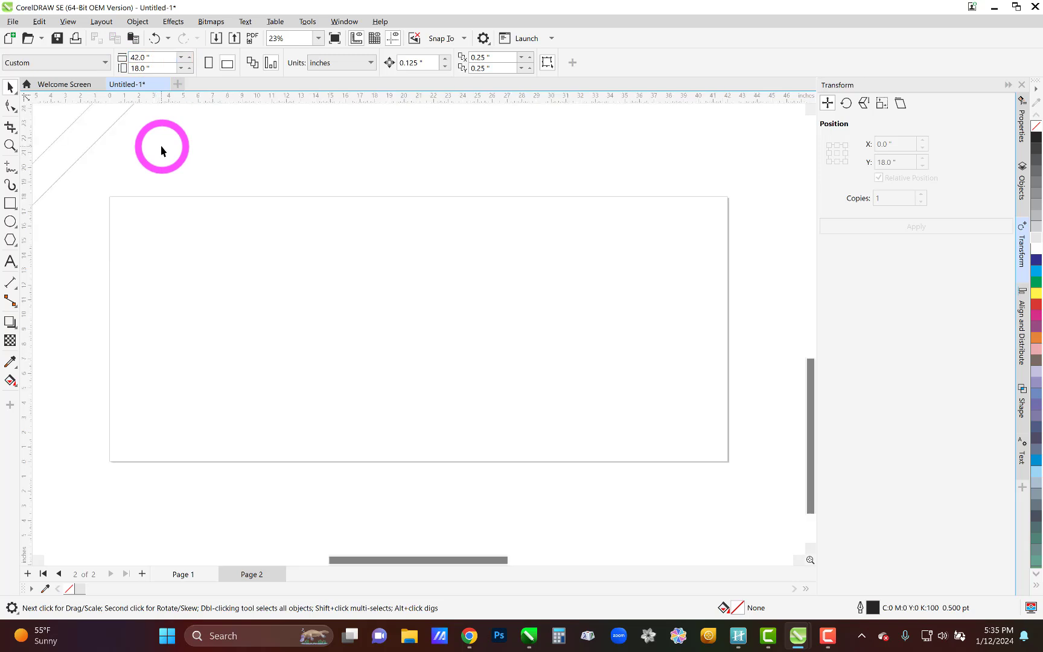
Align the group with the page's lower-left corner and make four successive copies, snapping each upper-edge strip crossing to the matching lower-edge crossing
drag(103, 130, 136, 462)
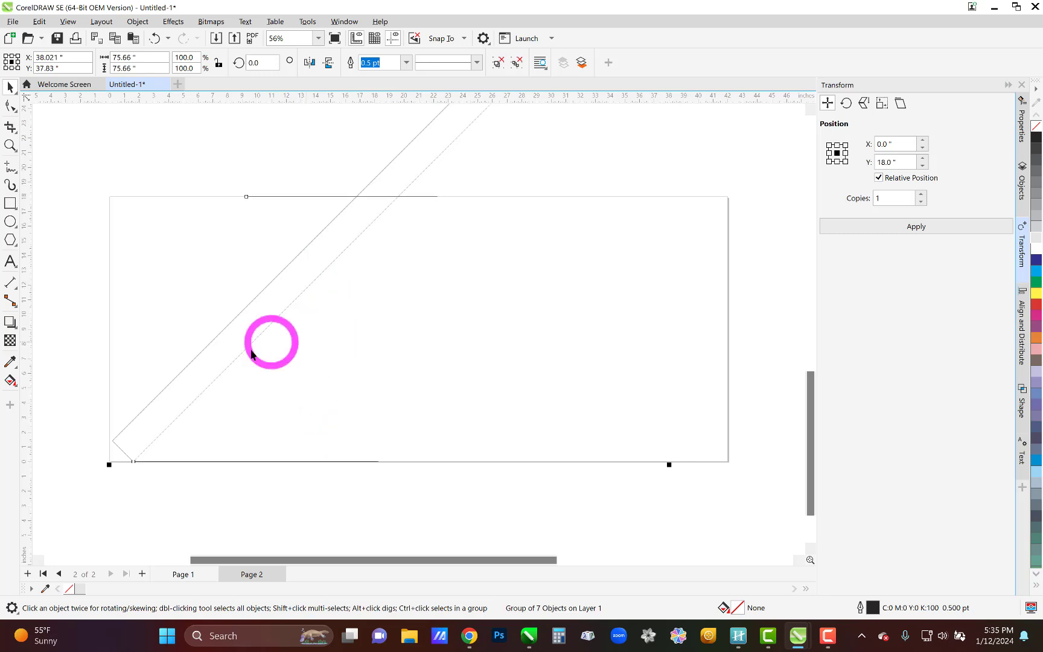
drag(357, 197, 134, 462)
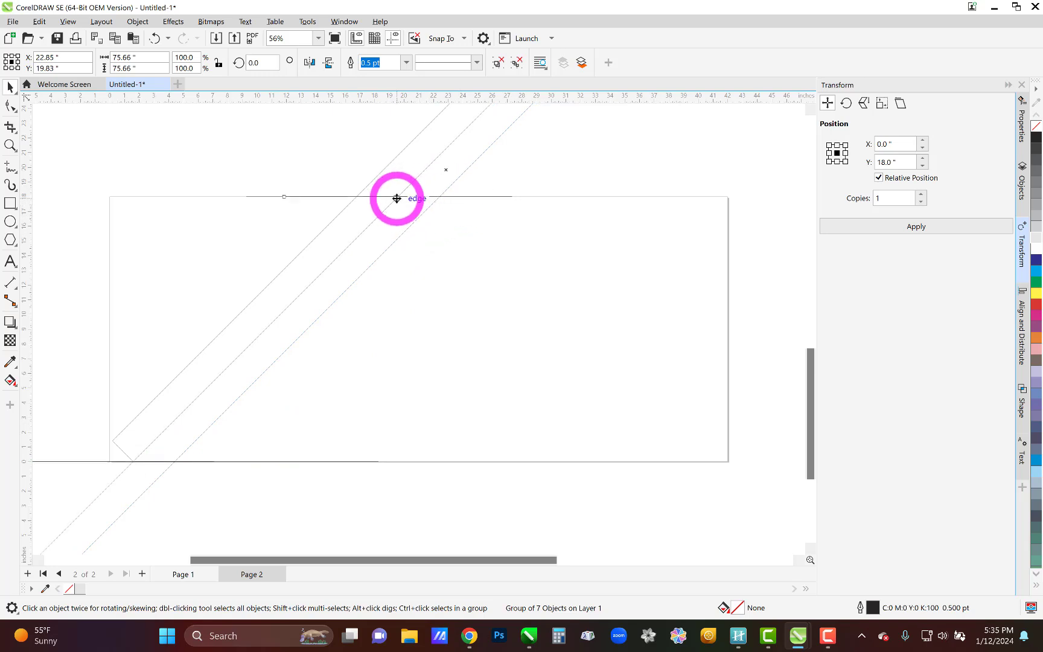
drag(402, 210, 176, 463)
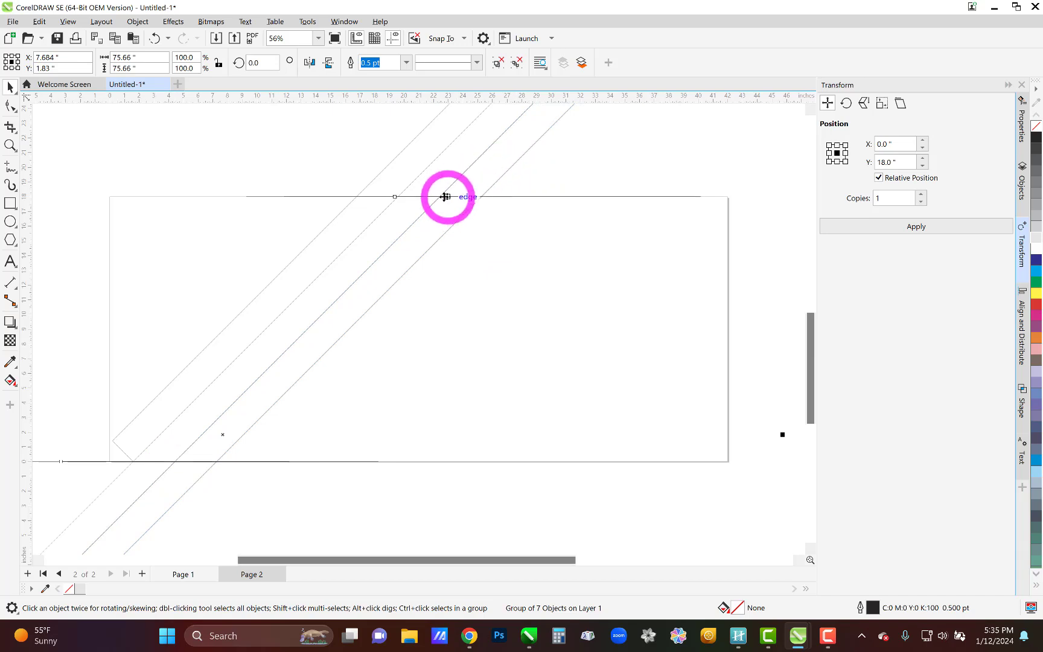
drag(439, 197, 218, 461)
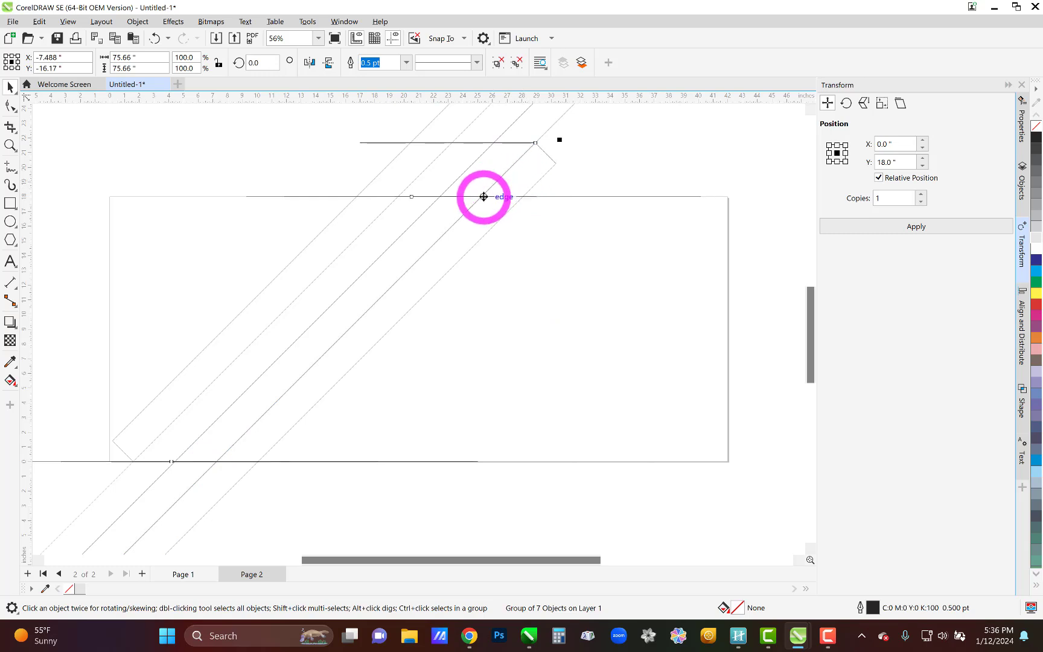
drag(481, 197, 262, 461)
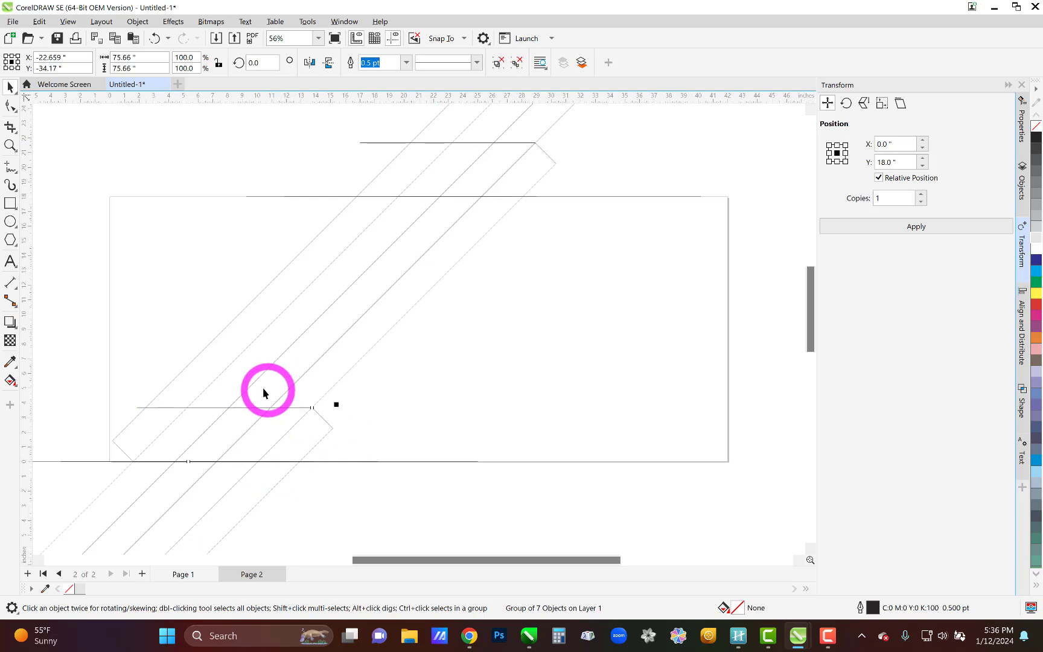